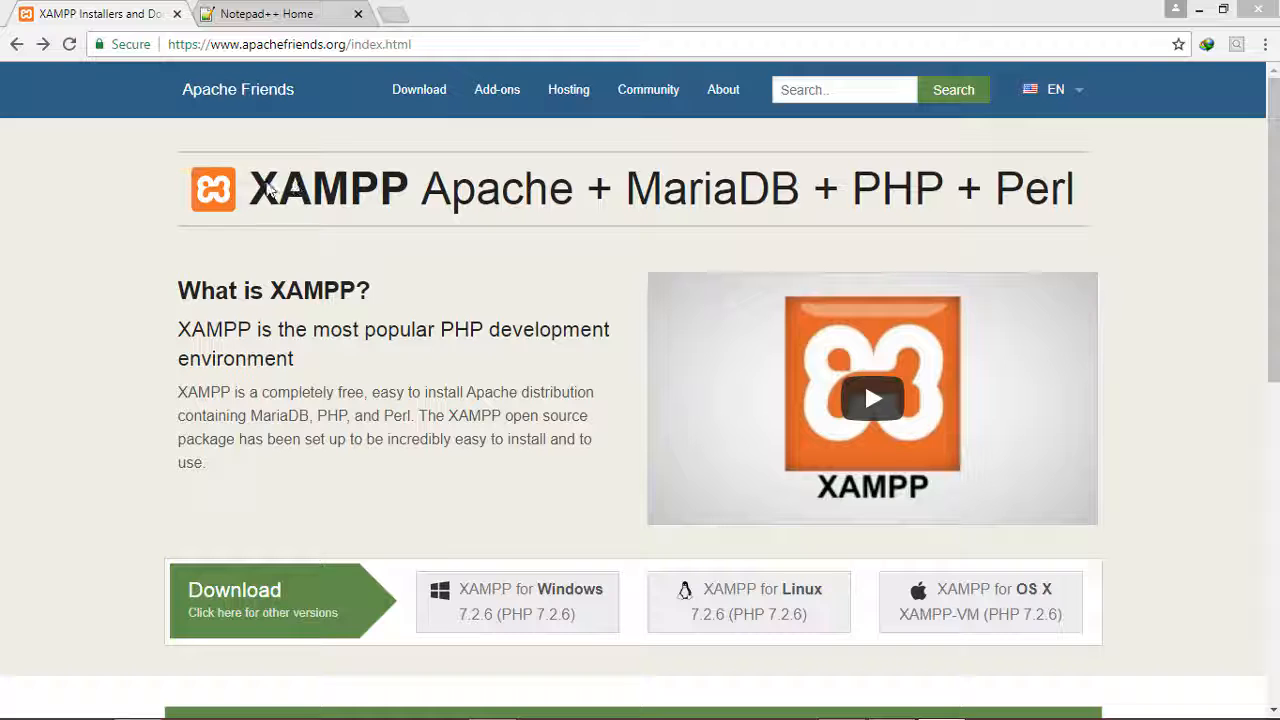
{"action": "left_click_drag", "start_coordinate": [248, 177], "coordinate": [277, 200]}
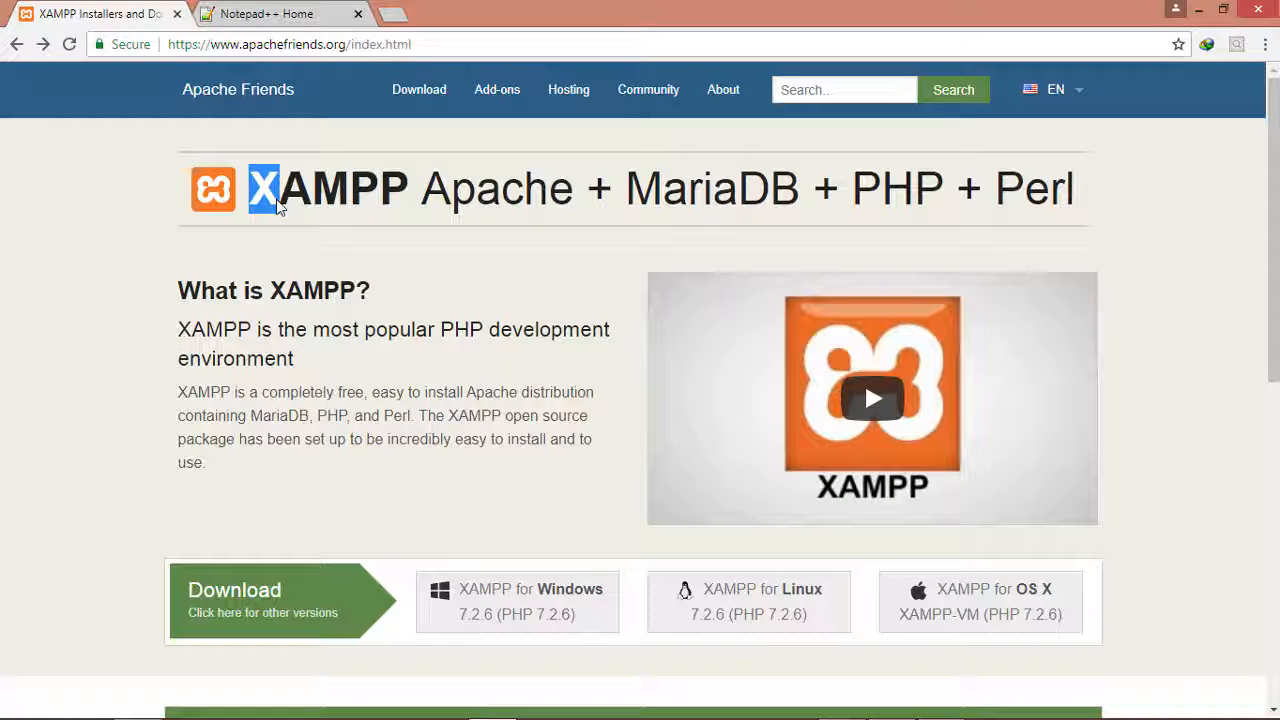
{"action": "left_click", "coordinate": [287, 249]}
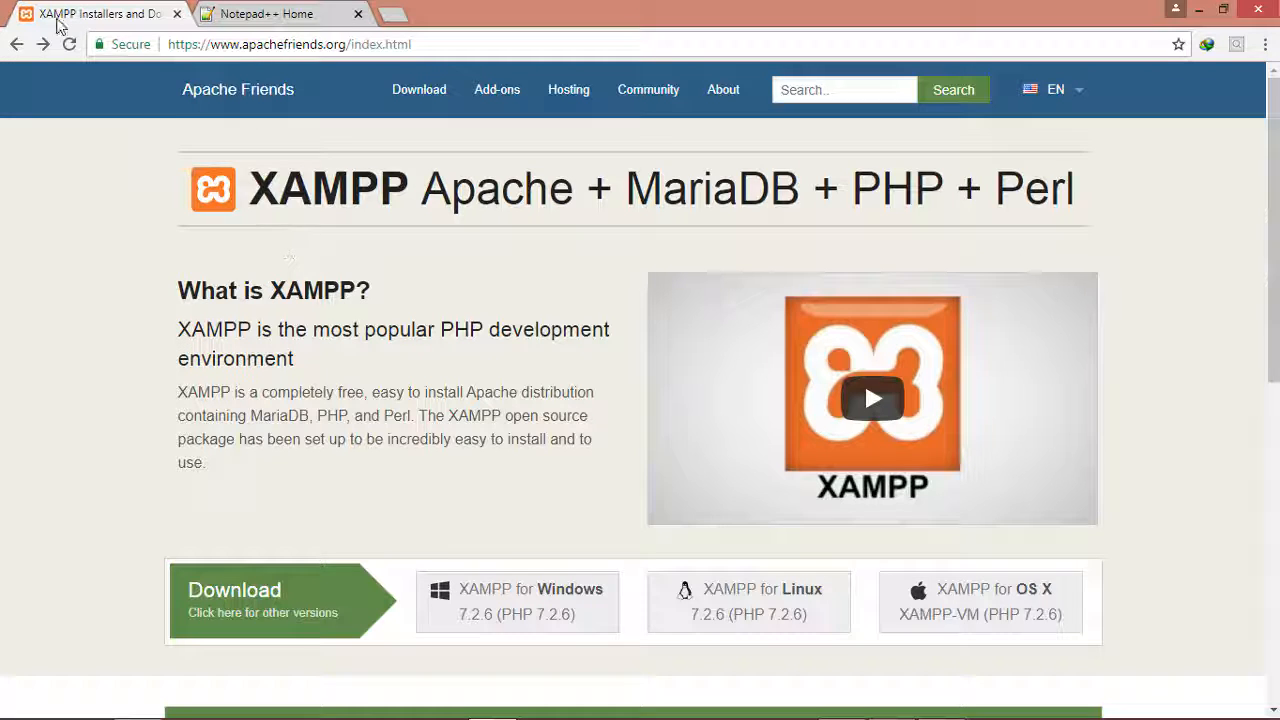
{"action": "mouse_move", "coordinate": [412, 44]}
{"action": "left_mouse_down"}
{"action": "mouse_move", "coordinate": [158, 35]}
{"action": "mouse_move", "coordinate": [412, 44]}
{"action": "left_mouse_up"}
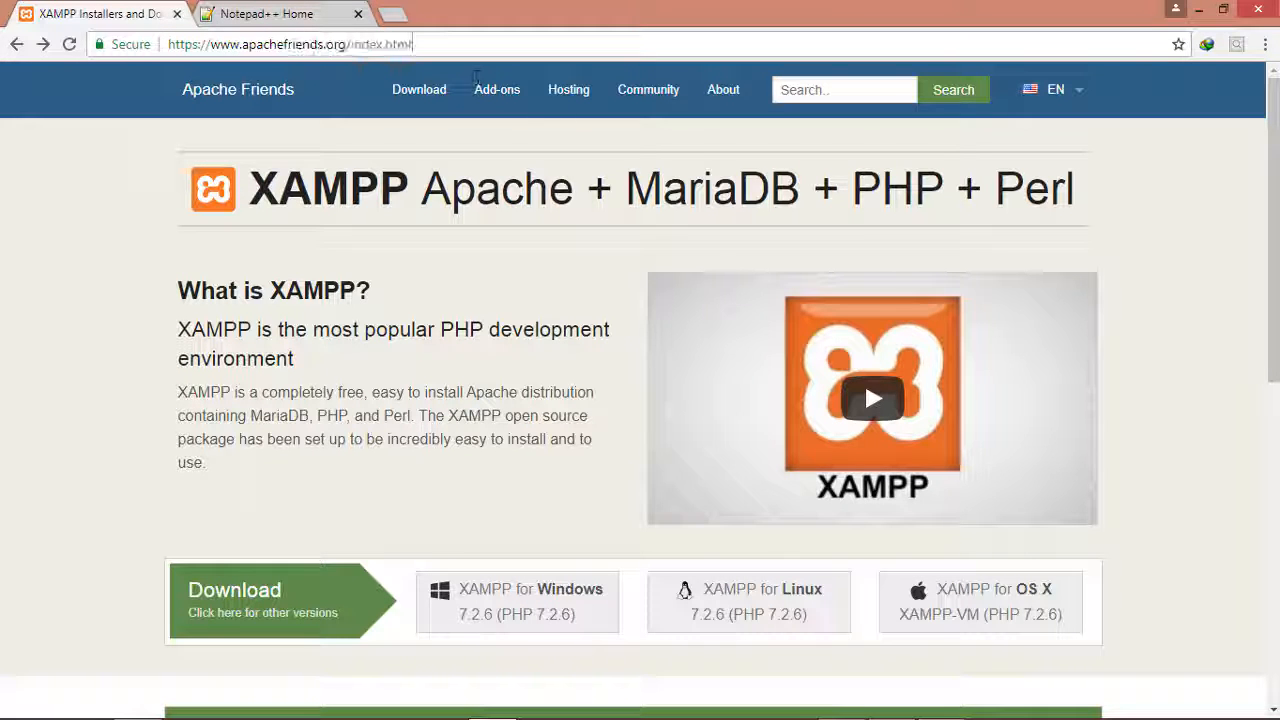
Request the XAMPP for Windows 7.2.6 installer download from the Apache Friends site, and cancel the download manager's dialog
{"action": "left_click_drag", "start_coordinate": [1275, 160], "coordinate": [1277, 231]}
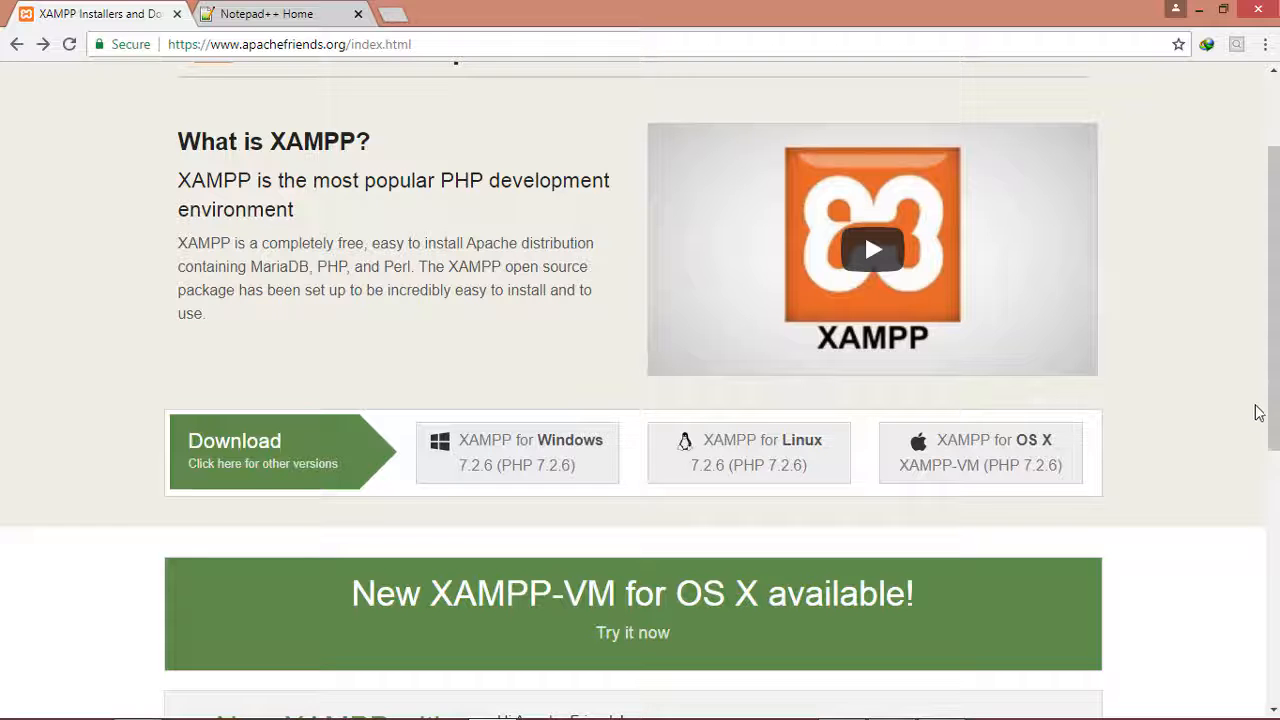
{"action": "left_click_drag", "start_coordinate": [1272, 404], "coordinate": [1274, 422]}
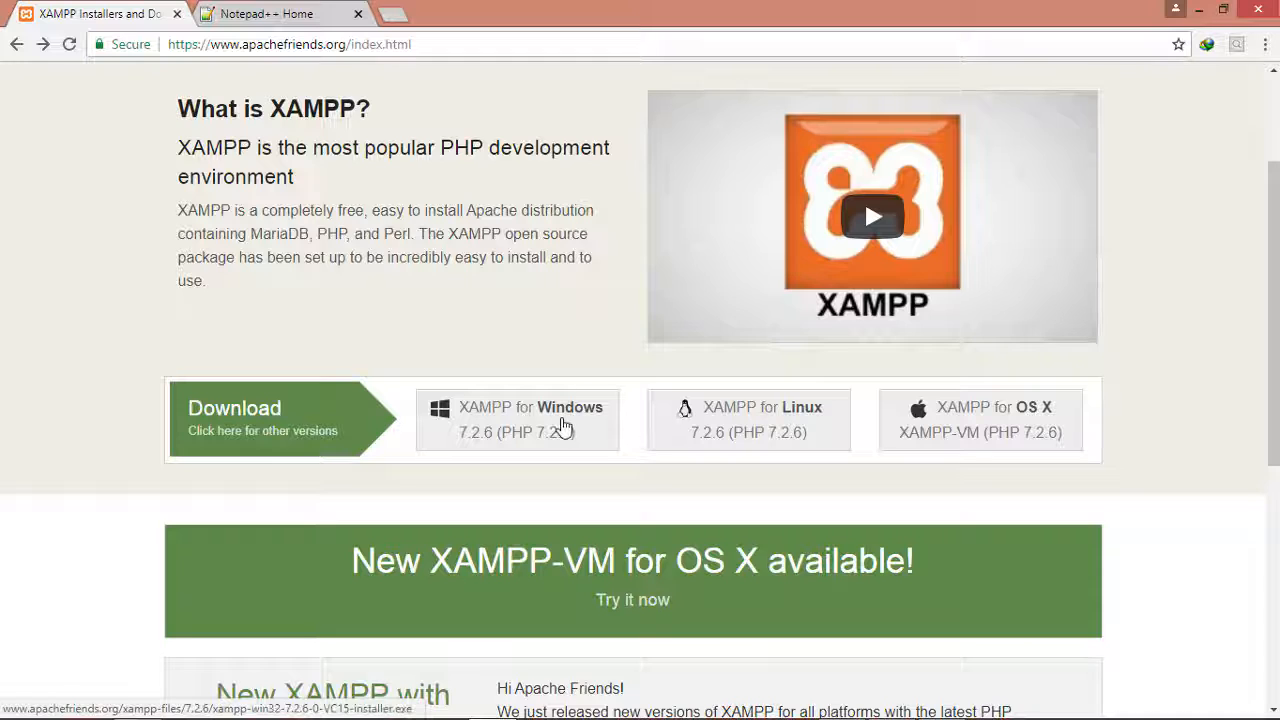
{"action": "left_click", "coordinate": [563, 426]}
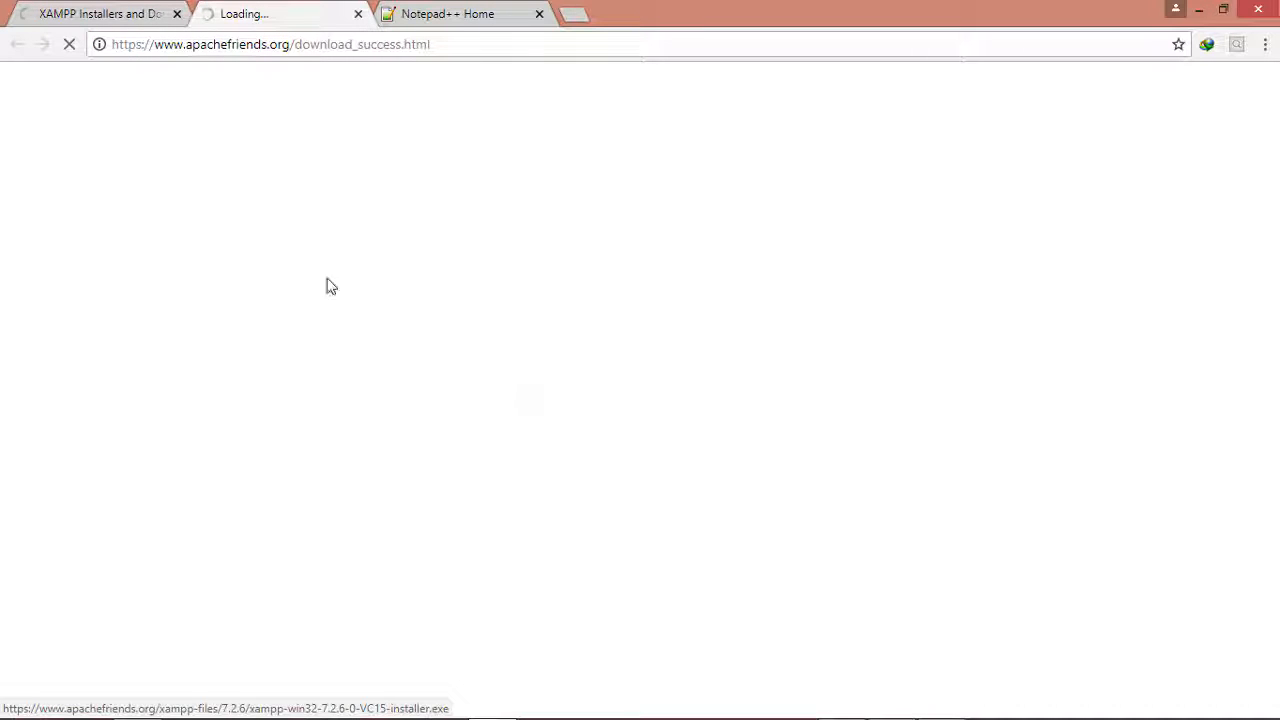
{"action": "left_click", "coordinate": [100, 22]}
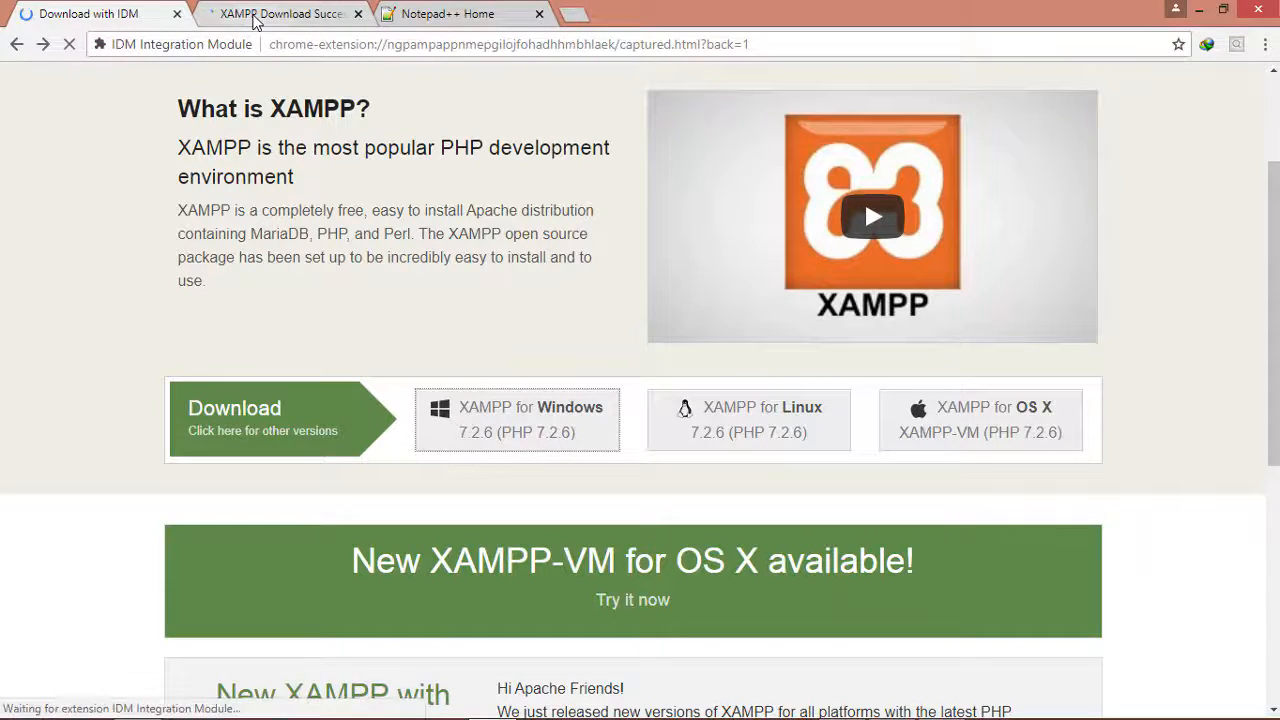
{"action": "left_click", "coordinate": [255, 22]}
{"action": "left_click", "coordinate": [118, 20]}
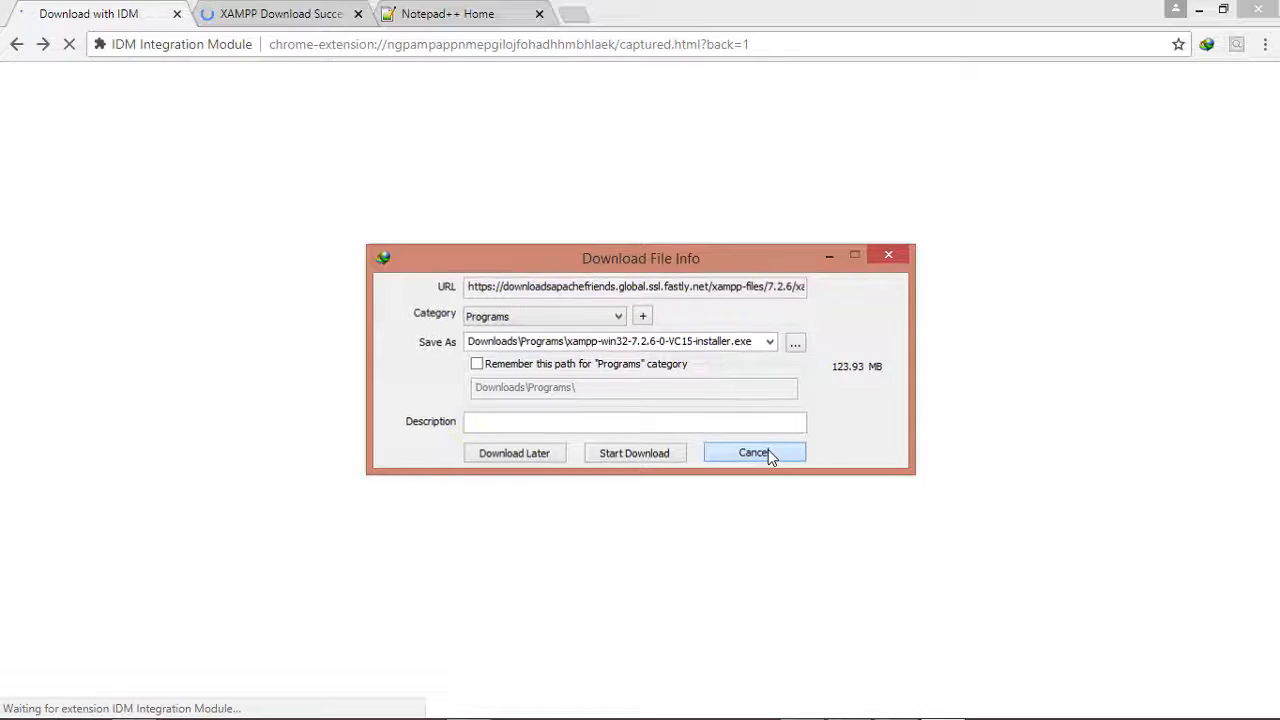
{"action": "left_click", "coordinate": [768, 453]}
{"action": "left_click", "coordinate": [680, 456]}
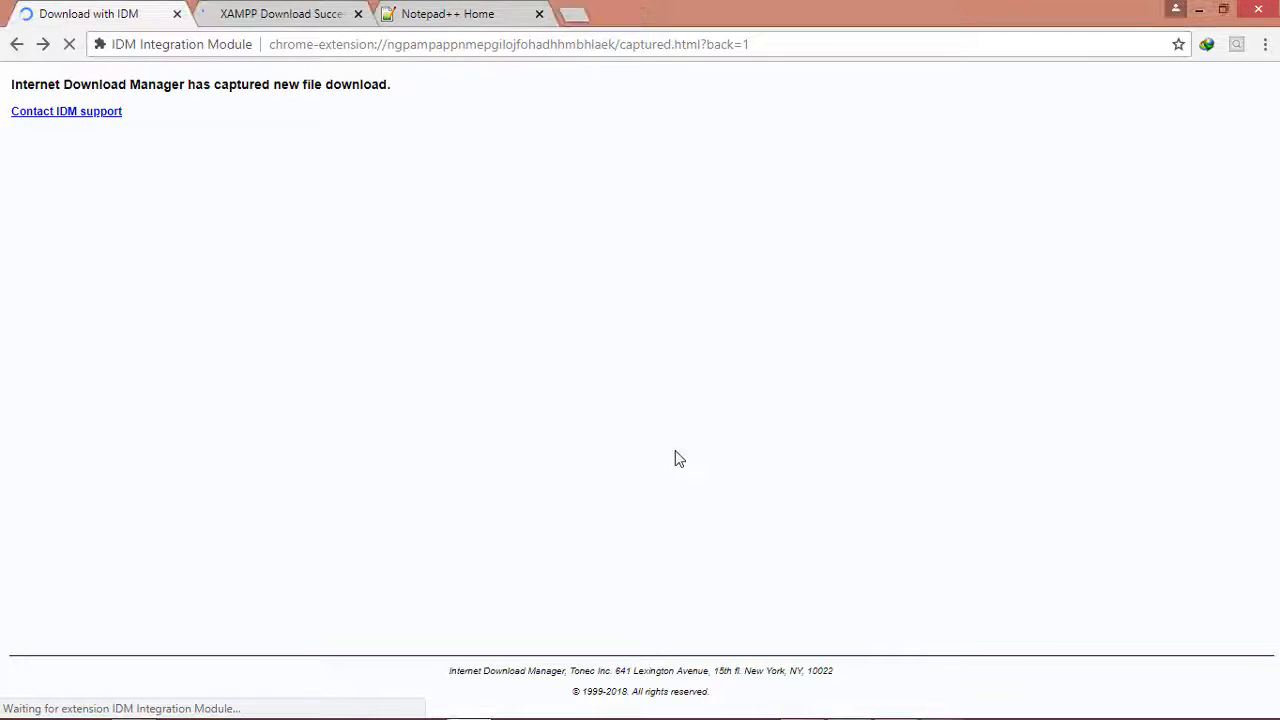
Switch to File Explorer and run xampp-win32-7.1.15-0-VC14-installer.exe from the Downloads\Programs folder
{"action": "mouse_move", "coordinate": [200, 708]}
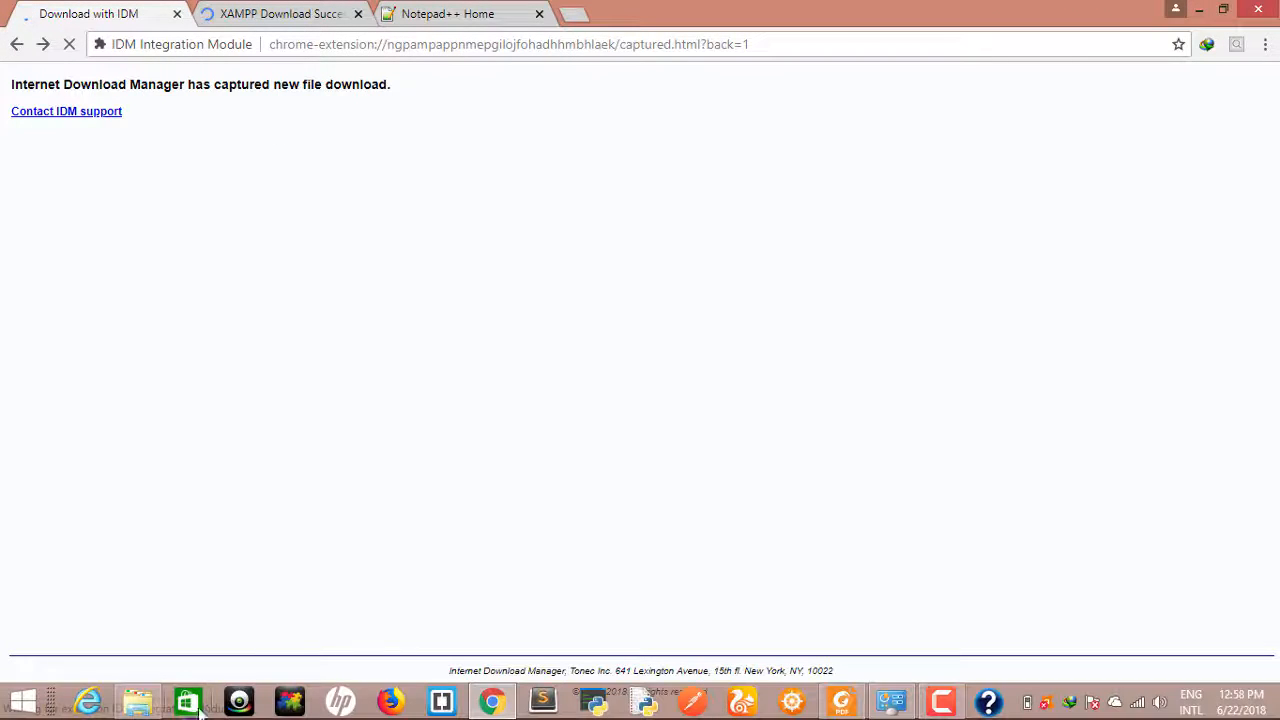
{"action": "left_click", "coordinate": [138, 702]}
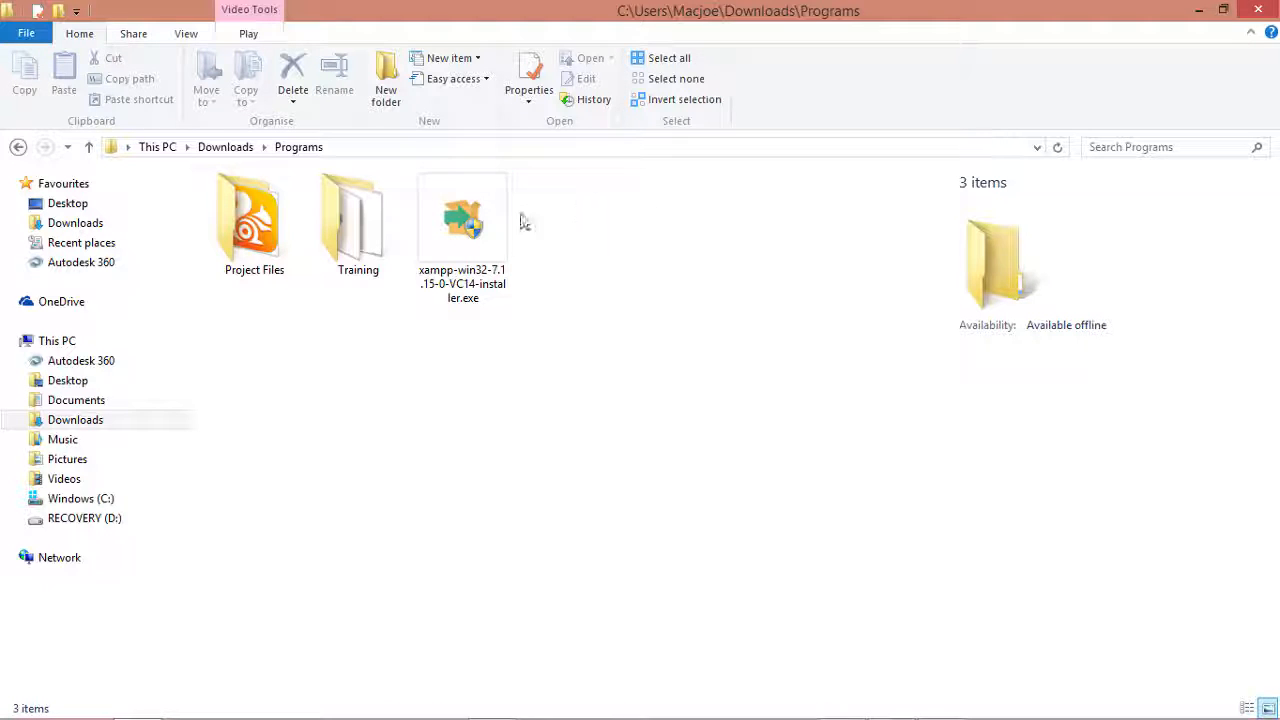
{"action": "left_click", "coordinate": [488, 250]}
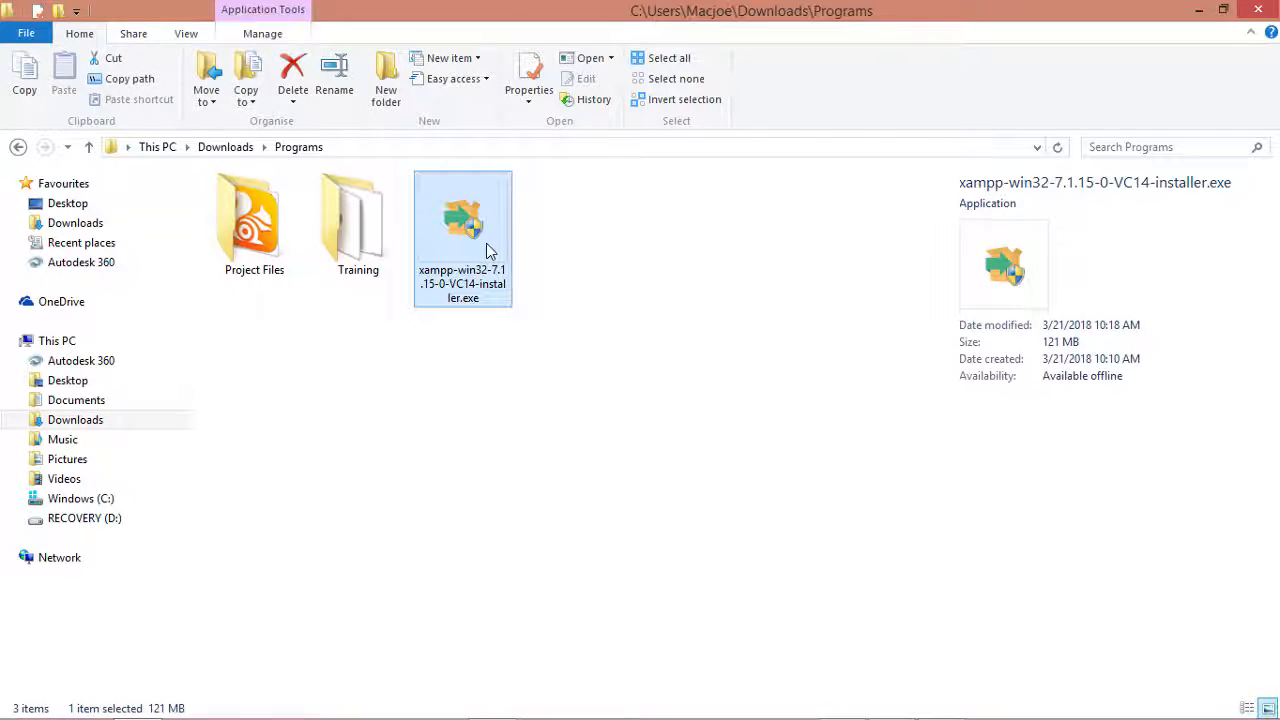
{"action": "double_click", "coordinate": [486, 243]}
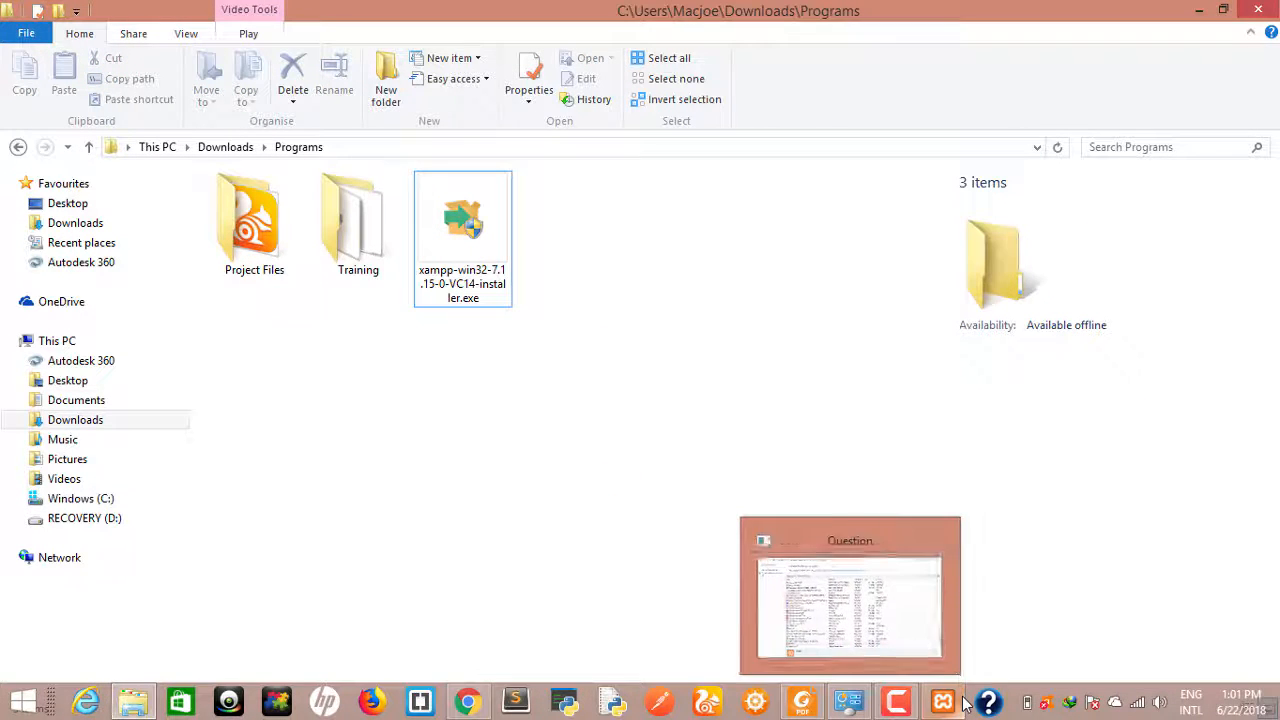
Agree to continue the installation despite the running antivirus and acknowledge the User Account Control notice to reach the setup wizard
{"action": "mouse_move", "coordinate": [962, 704]}
{"action": "left_click", "coordinate": [928, 578]}
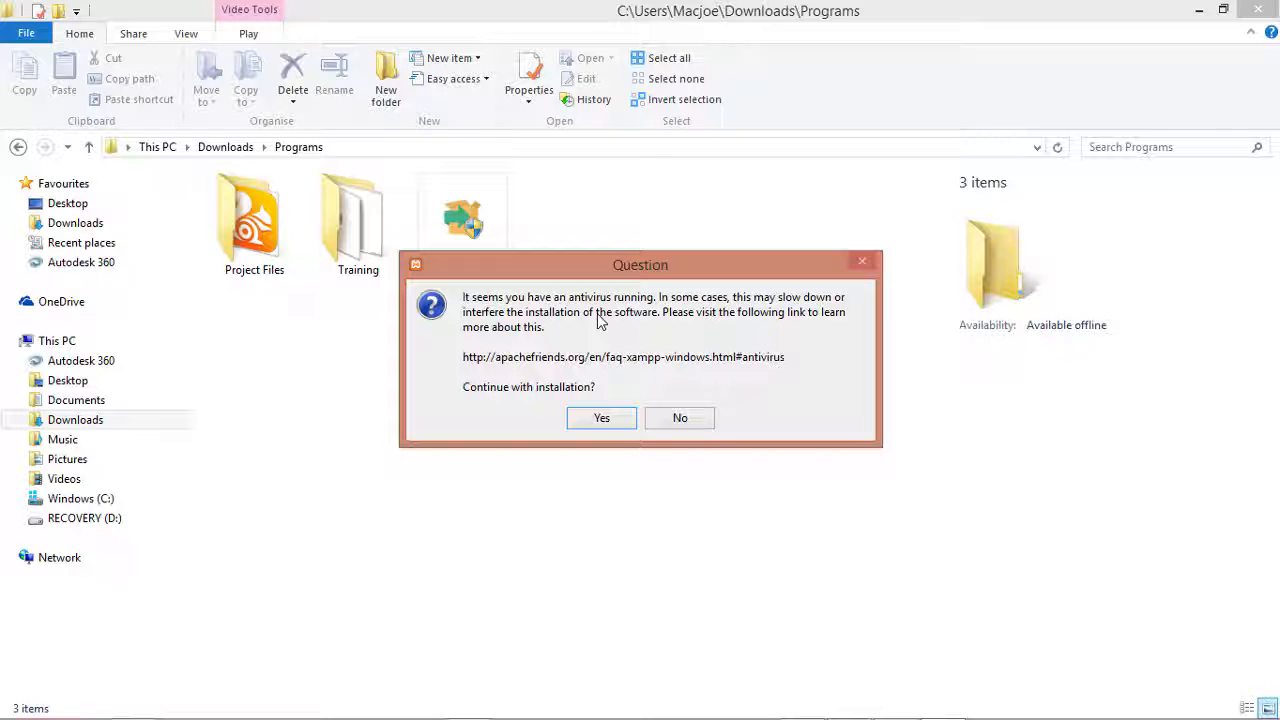
{"action": "left_click", "coordinate": [603, 420]}
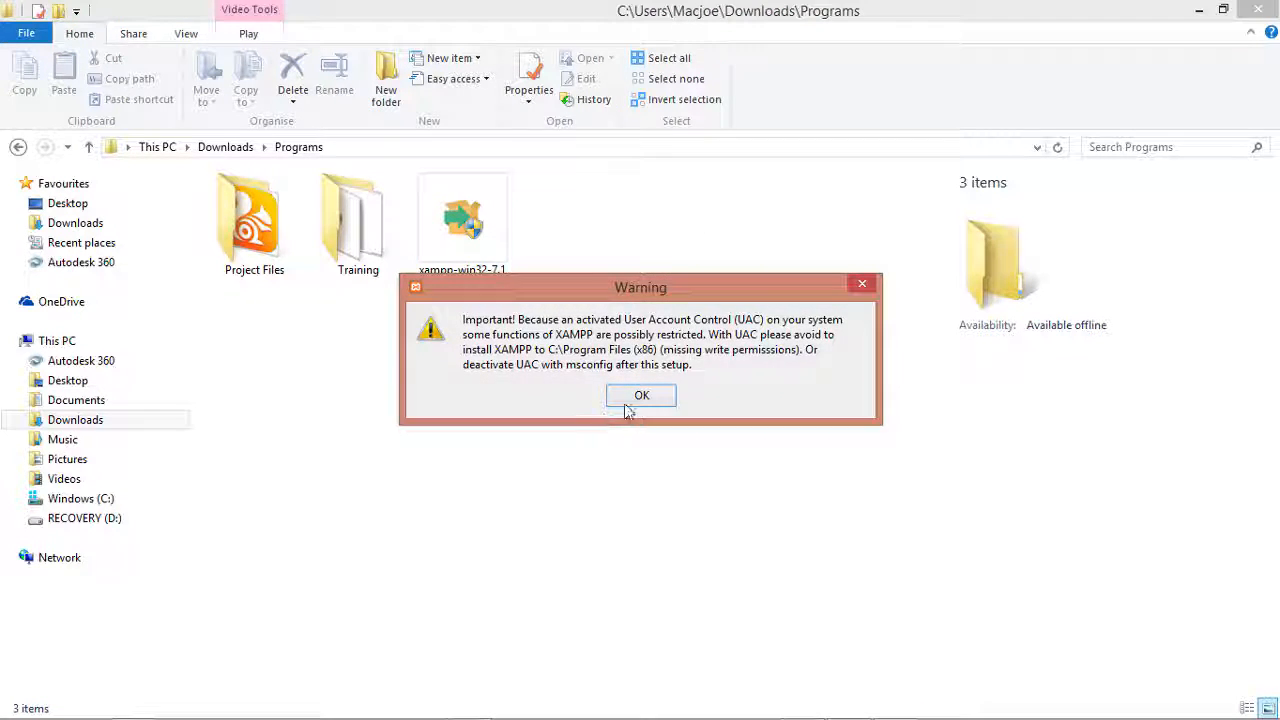
{"action": "left_click", "coordinate": [641, 402]}
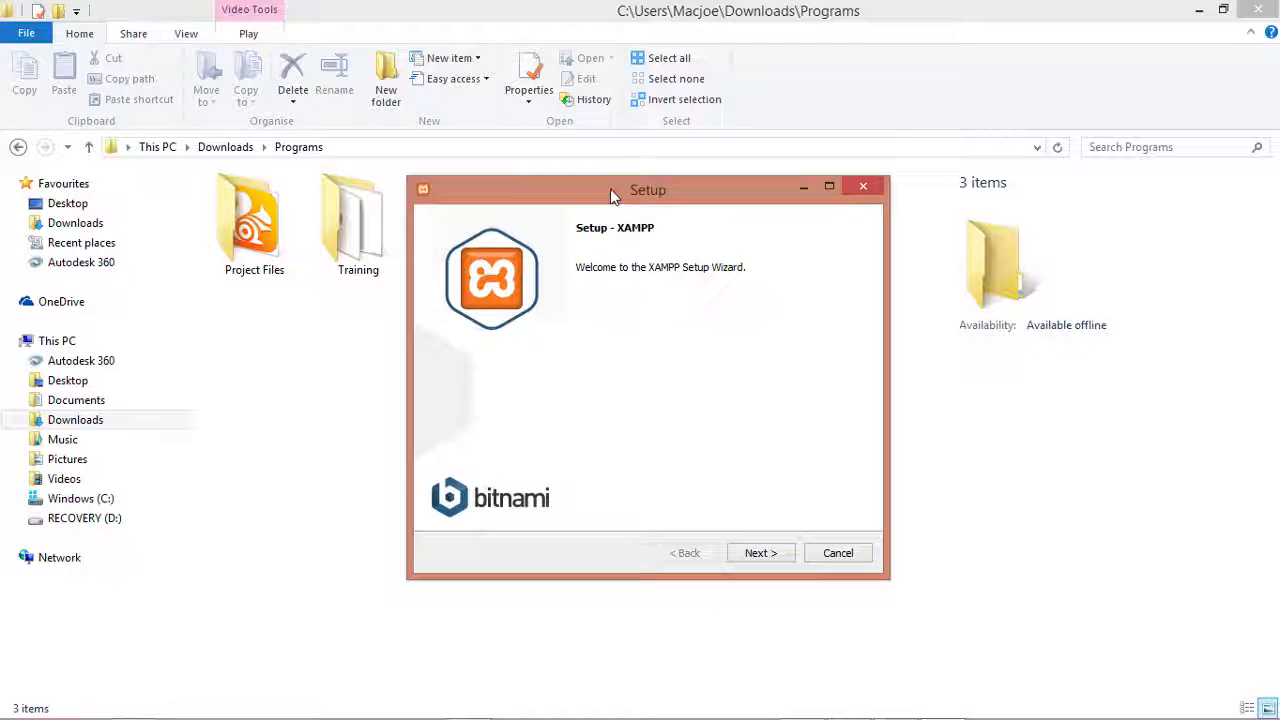
{"action": "left_click_drag", "start_coordinate": [610, 189], "coordinate": [593, 148]}
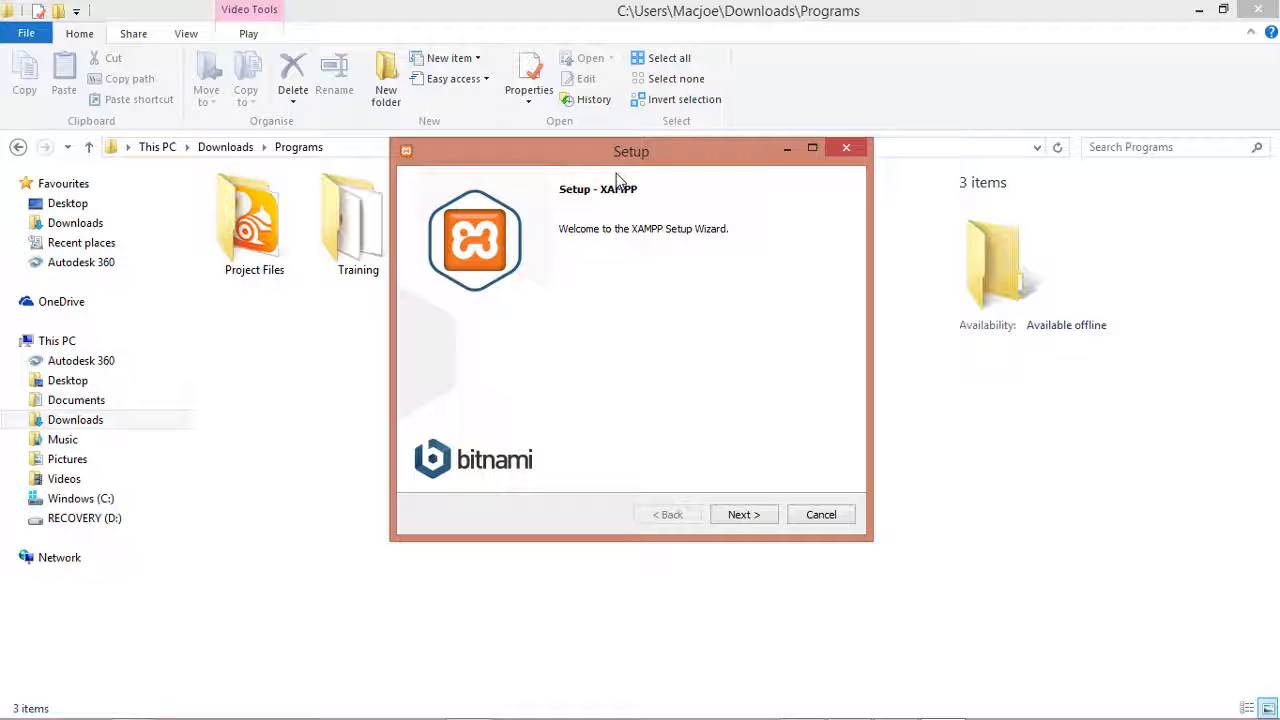
Exclude FileZilla FTP Server, Mercury Mail Server, Perl, Webalizer and Fake Sendmail from the XAMPP components and accept the selection
{"action": "left_click", "coordinate": [741, 515]}
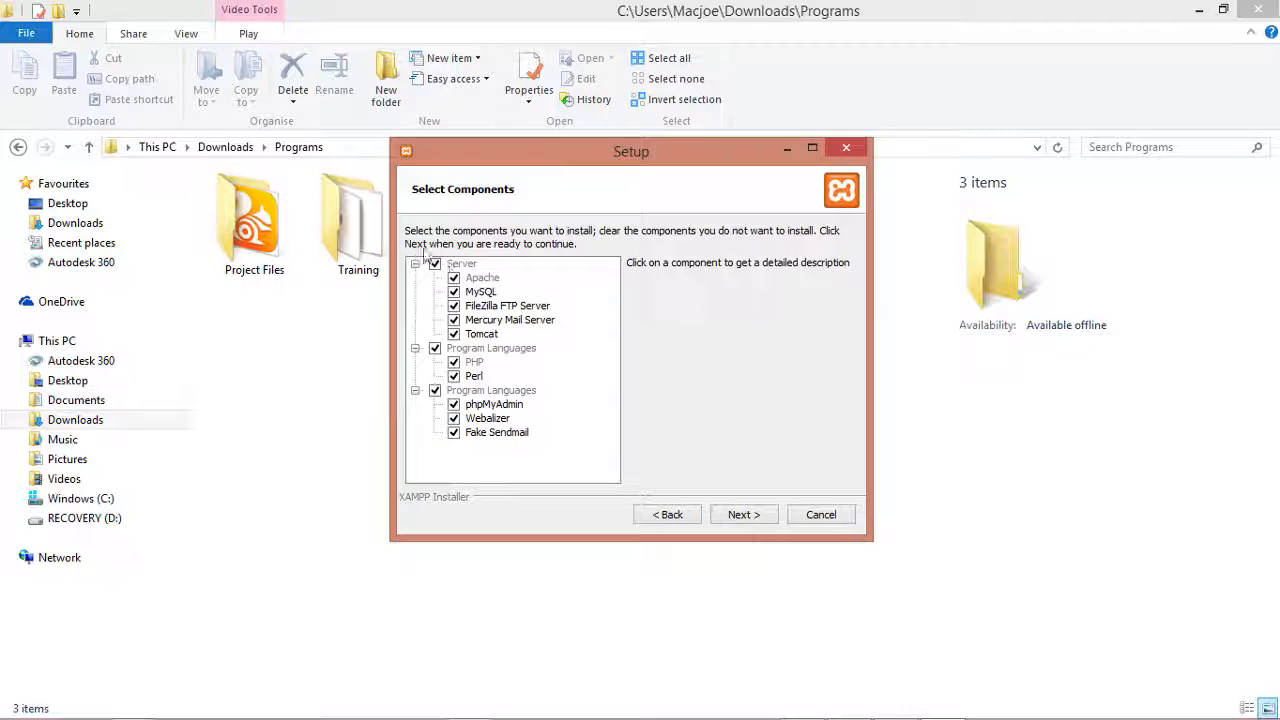
{"action": "left_click", "coordinate": [455, 309]}
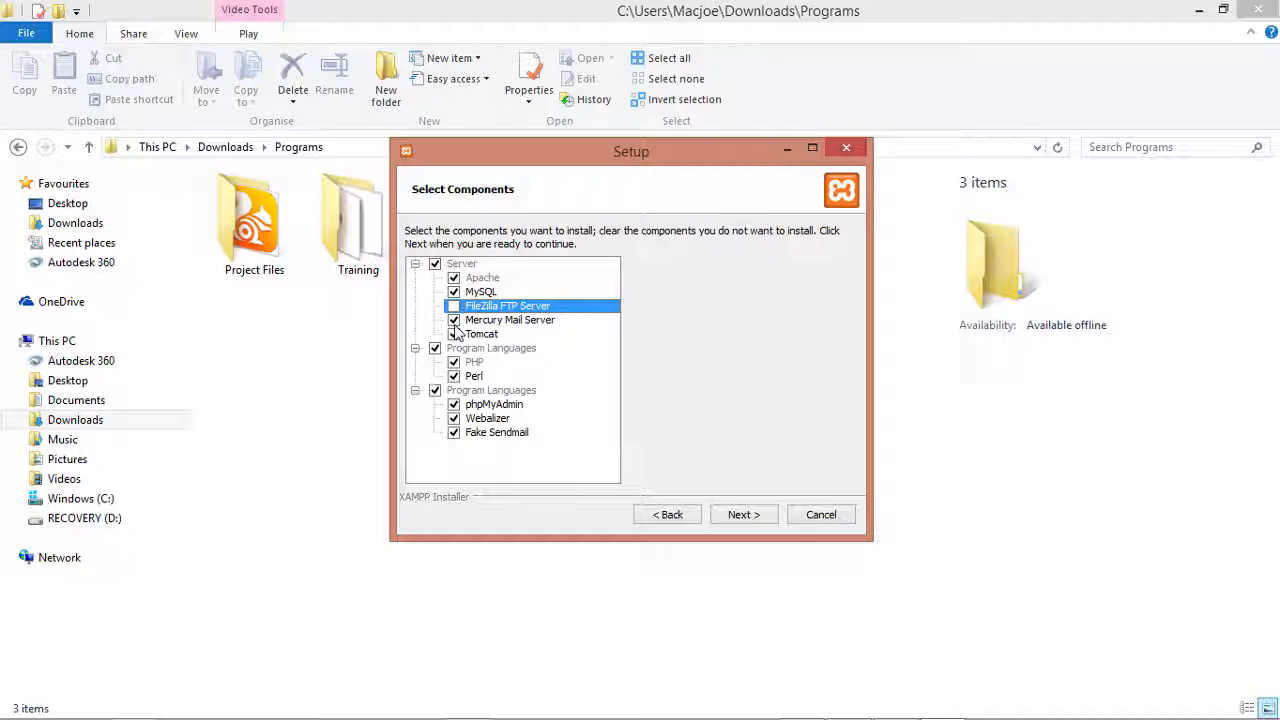
{"action": "left_click", "coordinate": [455, 321]}
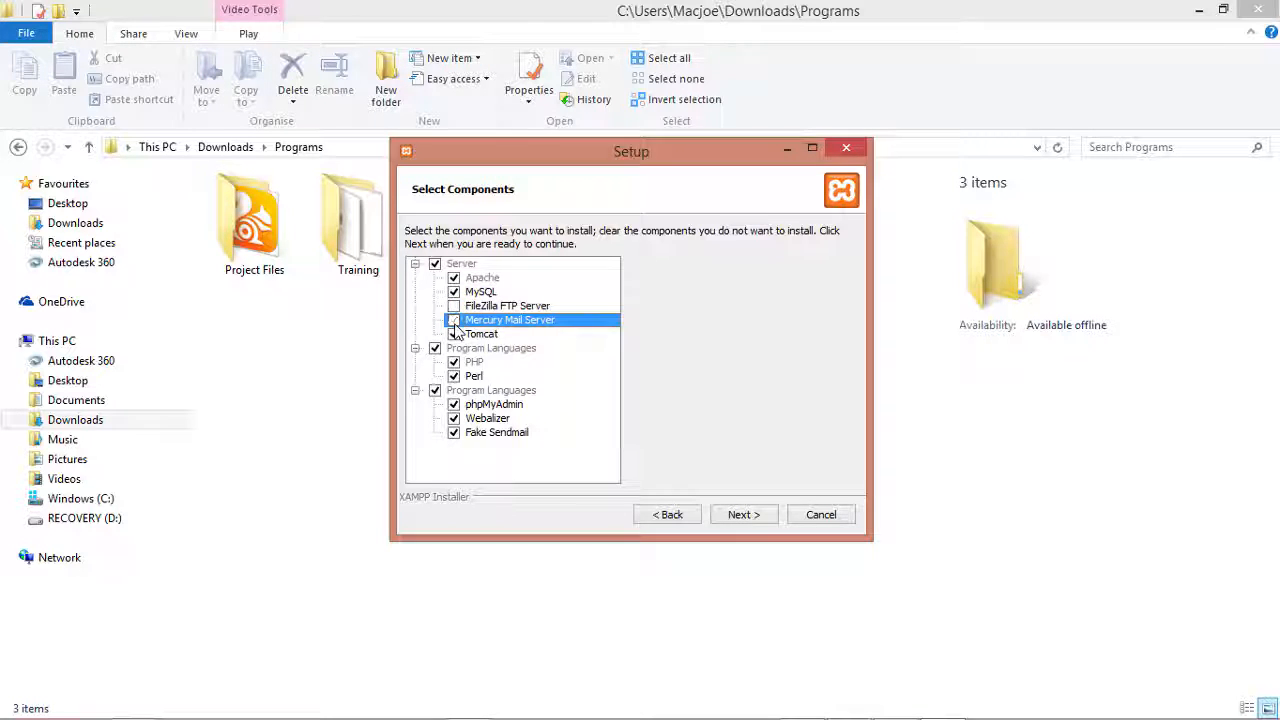
{"action": "left_click", "coordinate": [454, 377]}
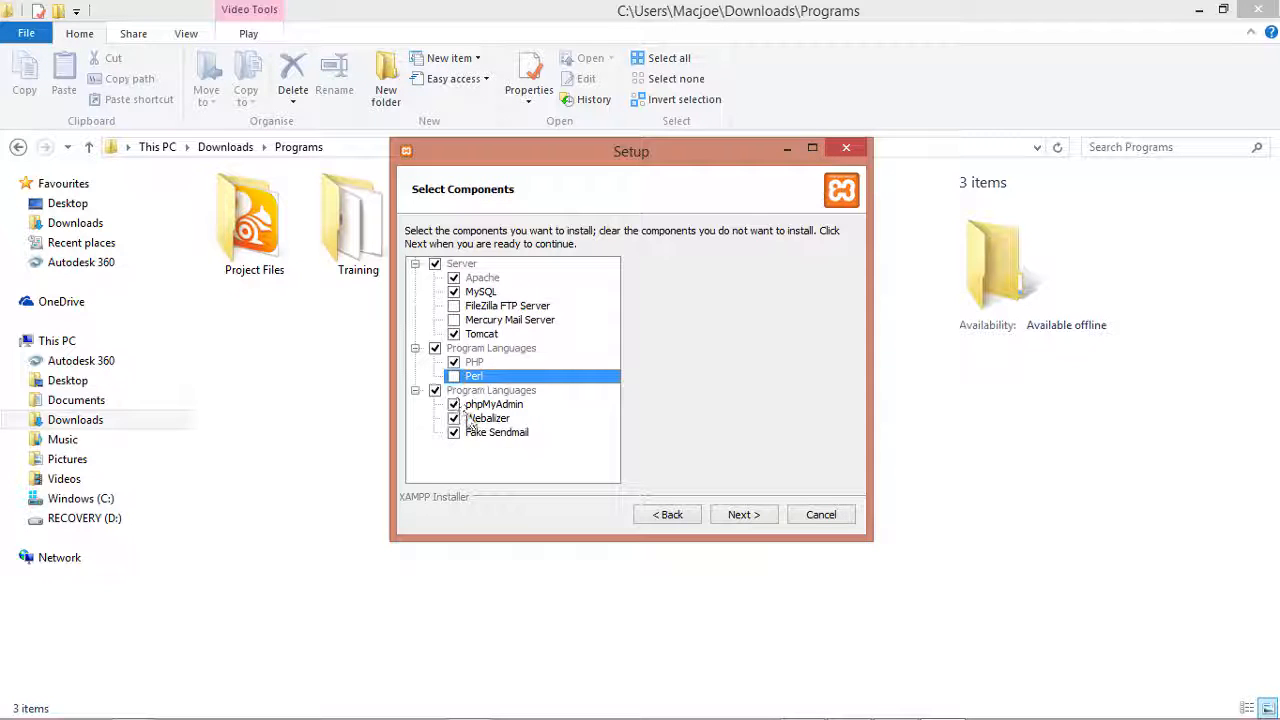
{"action": "left_click", "coordinate": [454, 419]}
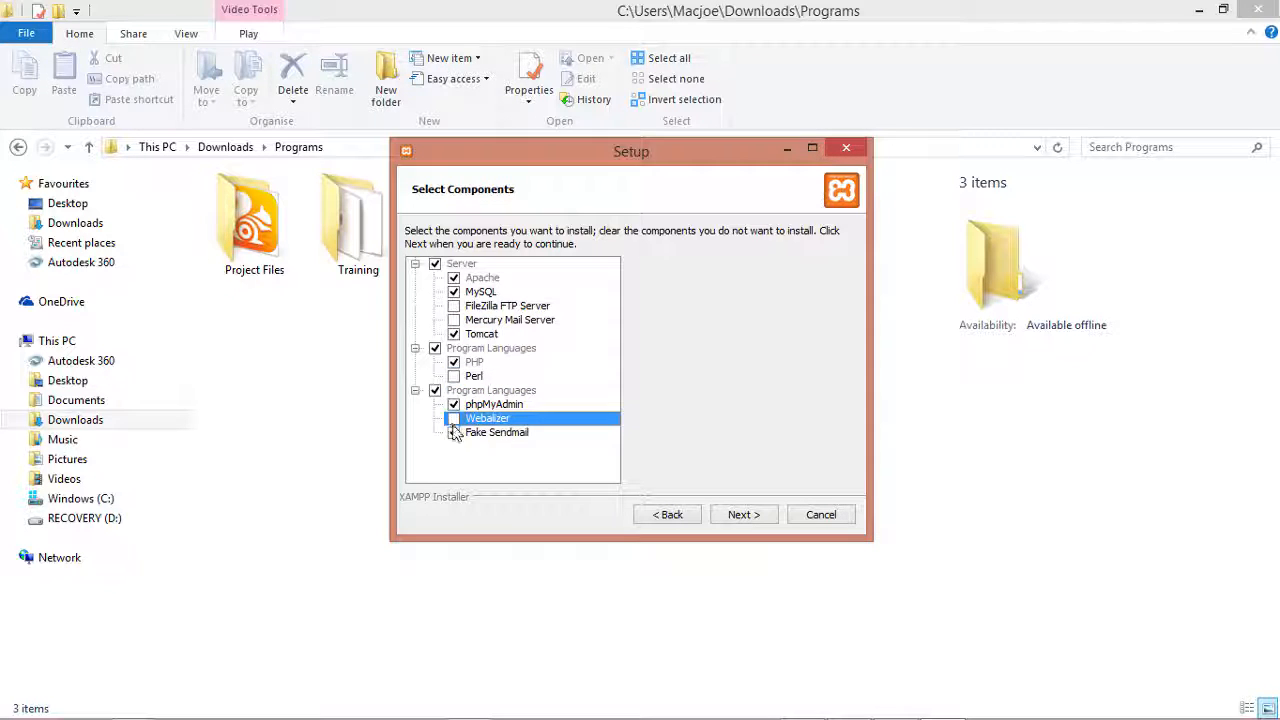
{"action": "left_click", "coordinate": [454, 433]}
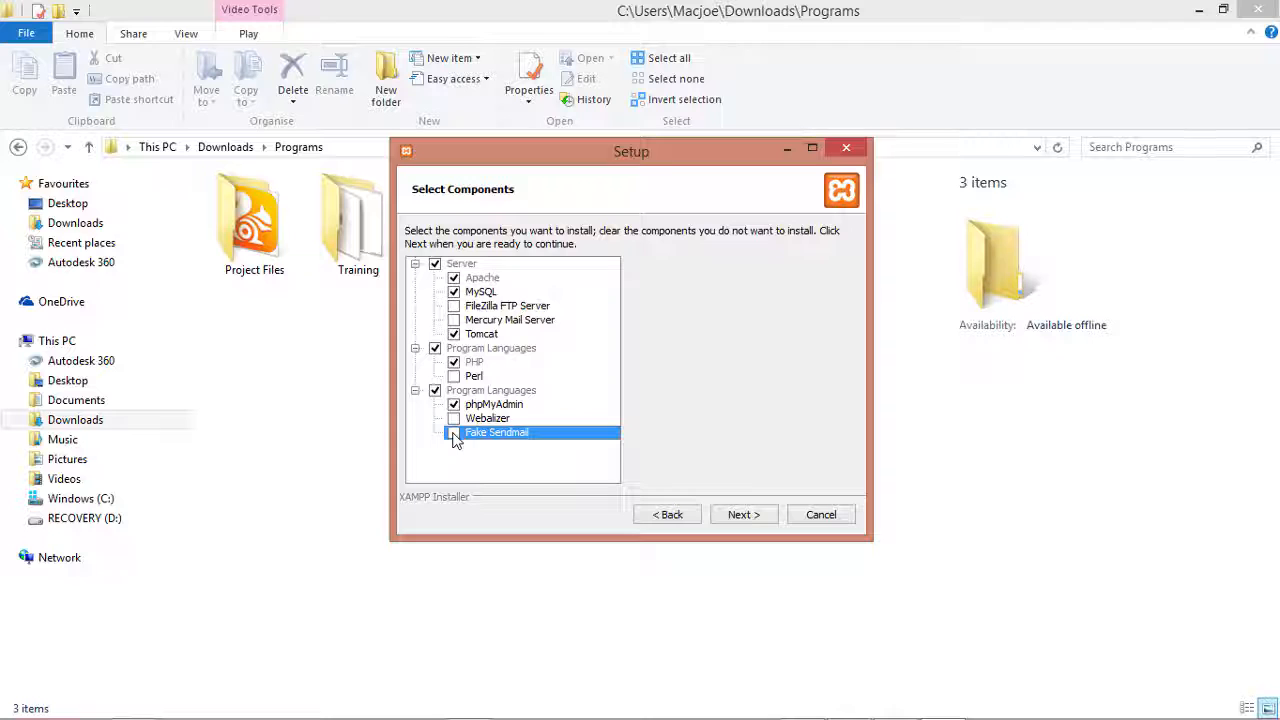
{"action": "left_click", "coordinate": [739, 516]}
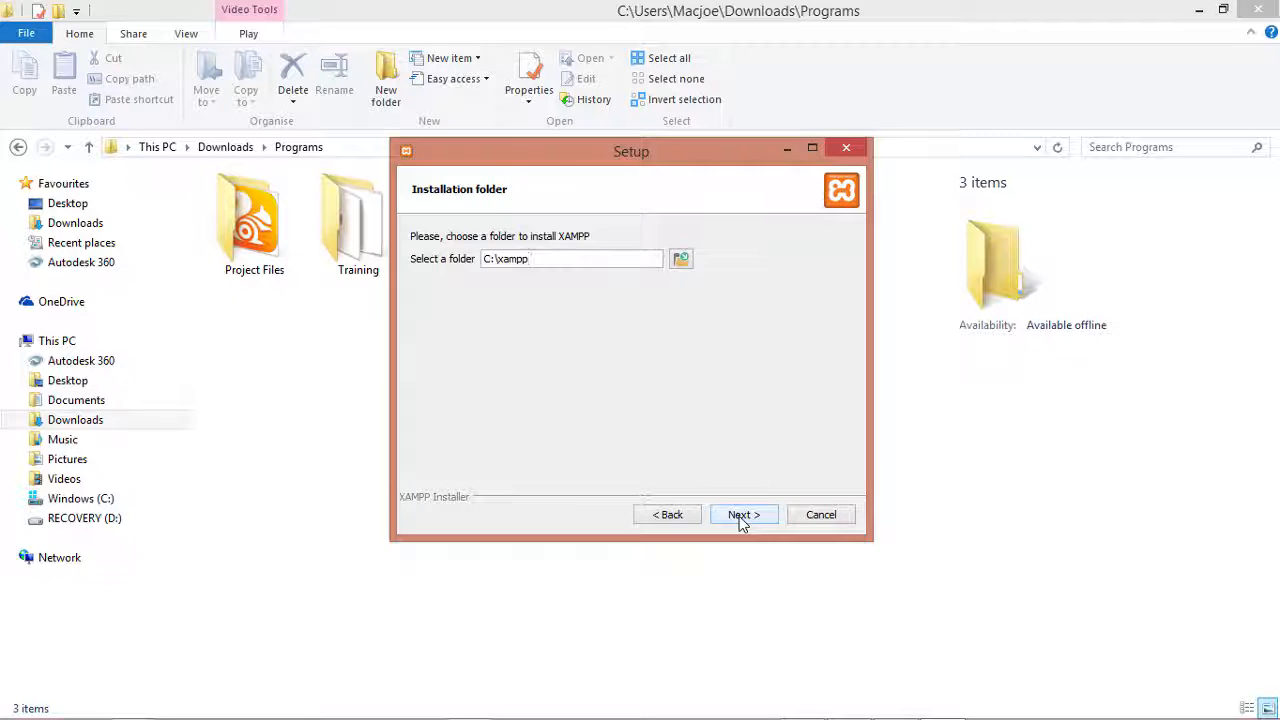
Keep C:\xampp as the installation folder, continue past the Bitnami page and start installing XAMPP
{"action": "left_click_drag", "start_coordinate": [538, 259], "coordinate": [453, 252]}
{"action": "left_click", "coordinate": [542, 258]}
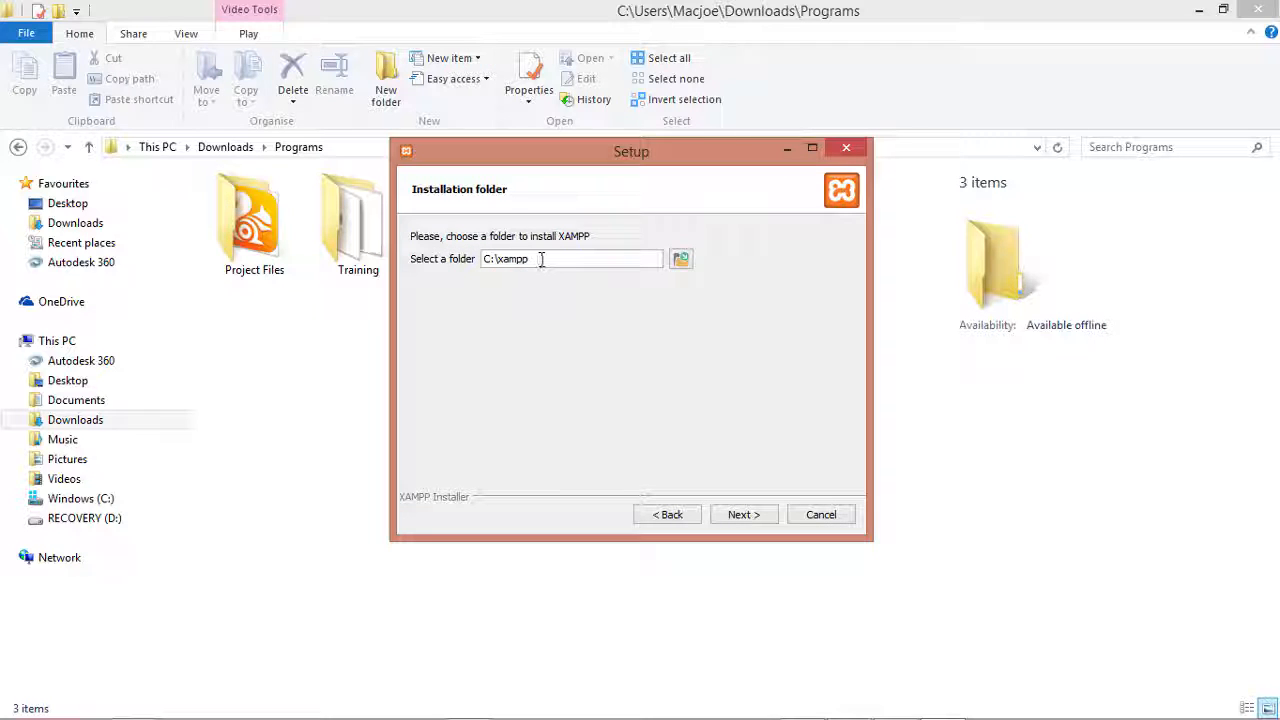
{"action": "left_click_drag", "start_coordinate": [541, 259], "coordinate": [478, 259]}
{"action": "left_click", "coordinate": [739, 516]}
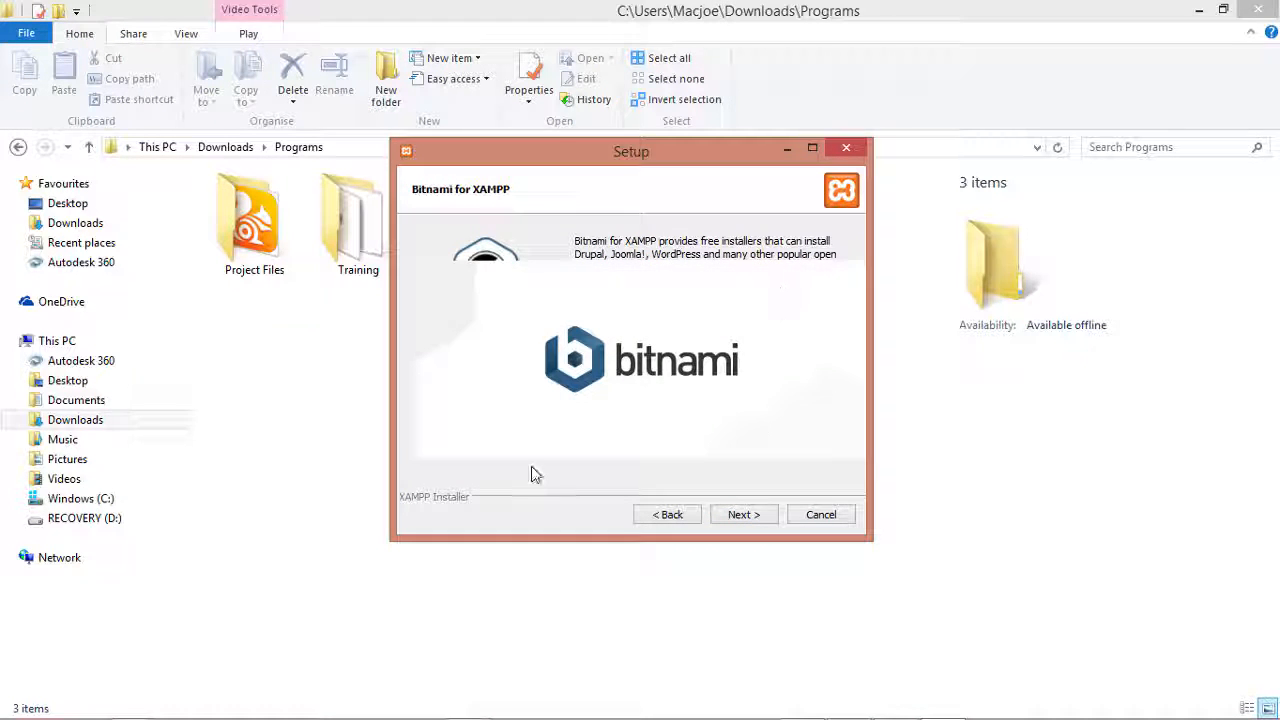
{"action": "left_click", "coordinate": [743, 516]}
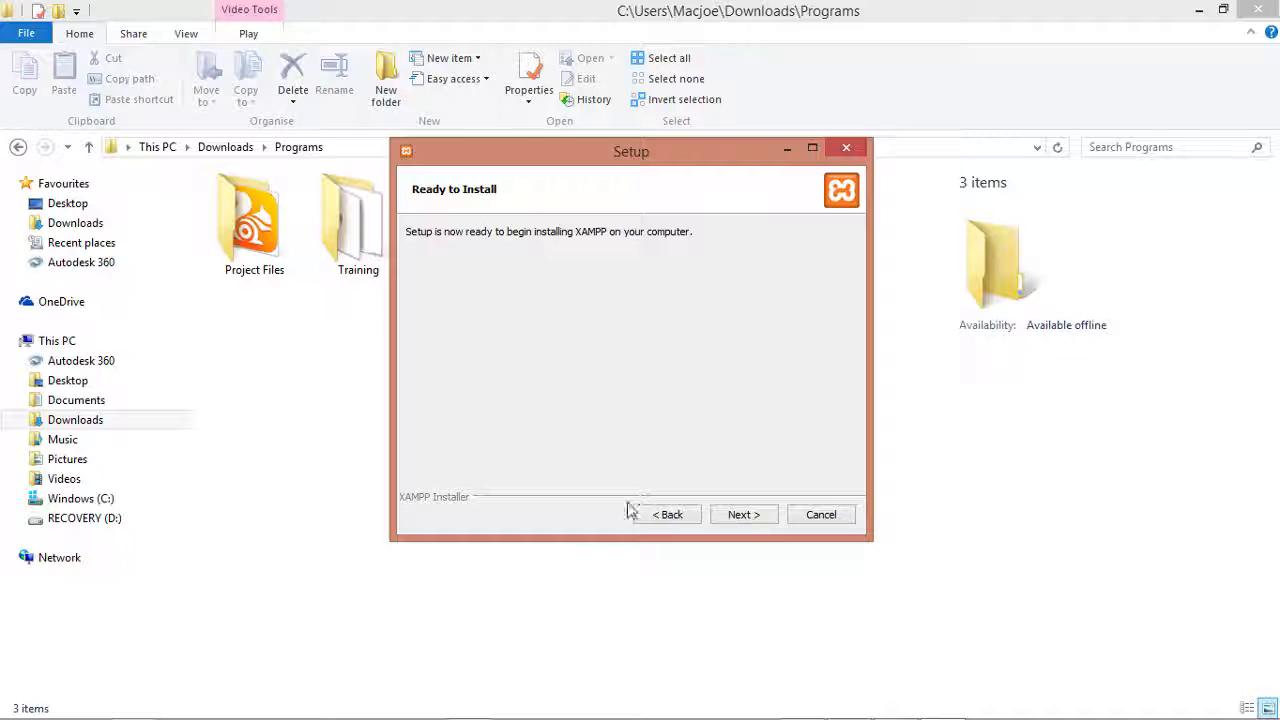
{"action": "left_click", "coordinate": [744, 516]}
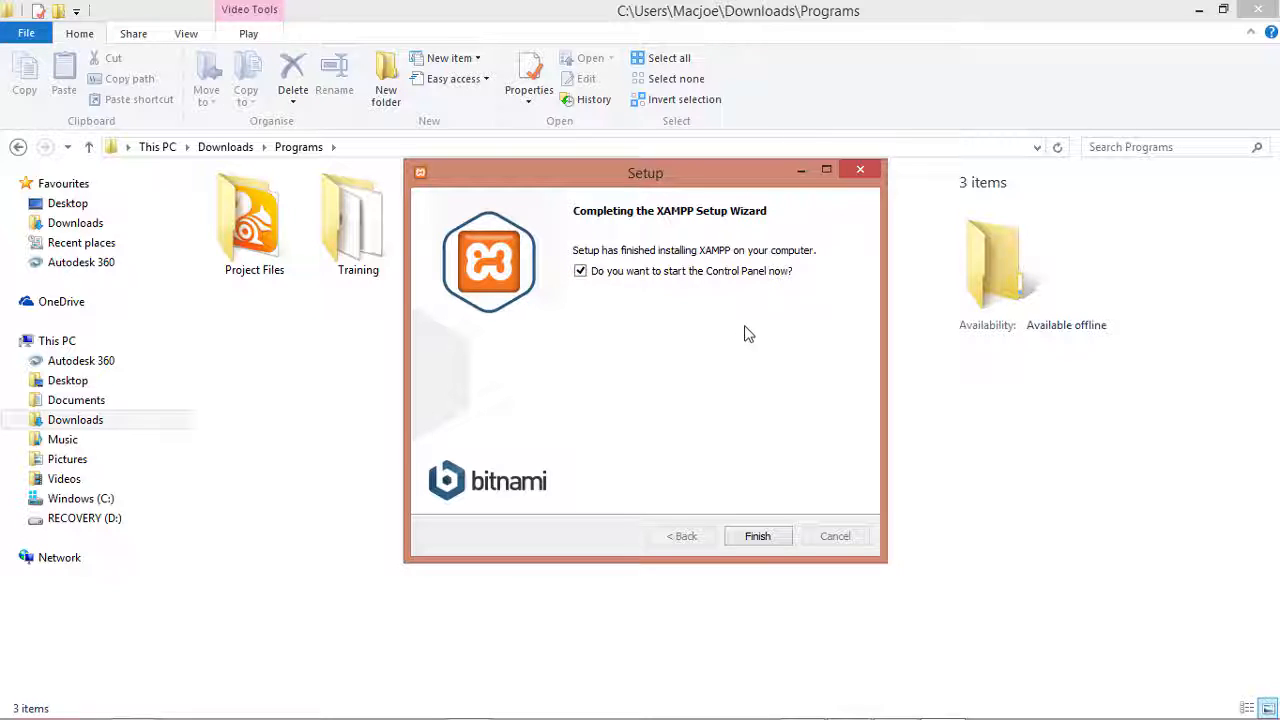
Finish the setup wizard with the XAMPP Control Panel set to start, and save English as its language
{"action": "left_click", "coordinate": [761, 535]}
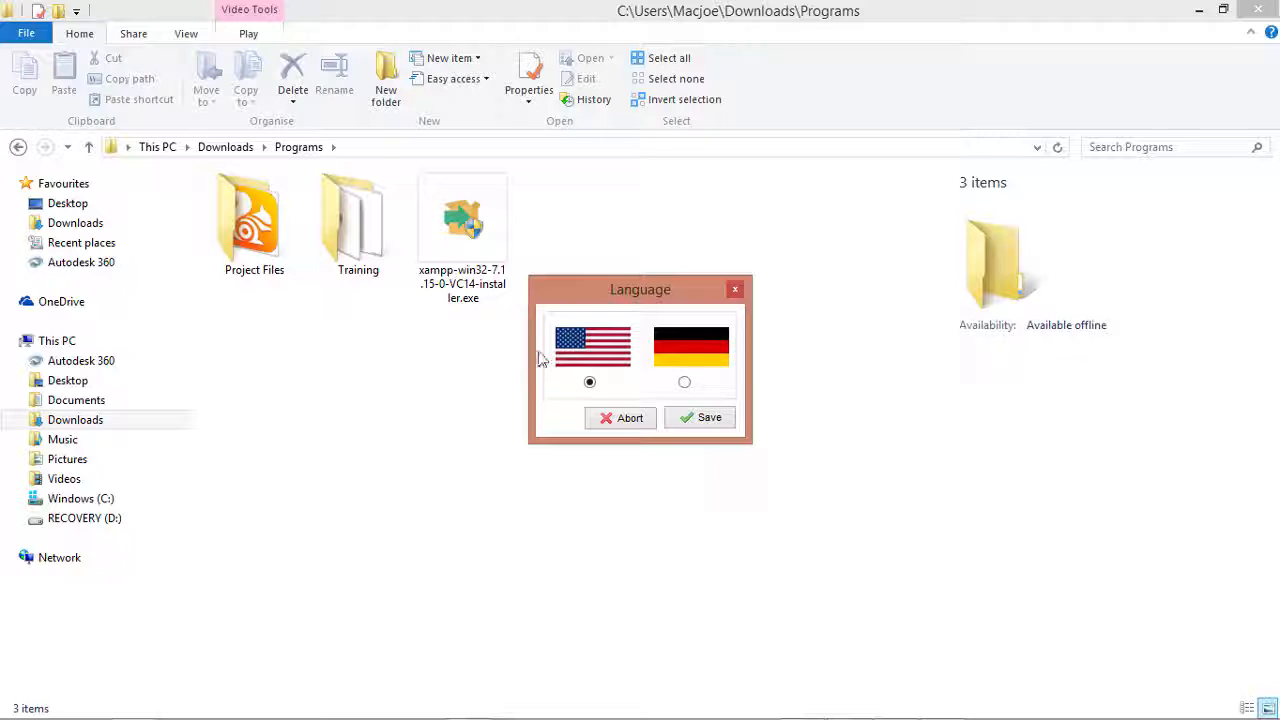
{"action": "left_click", "coordinate": [694, 424]}
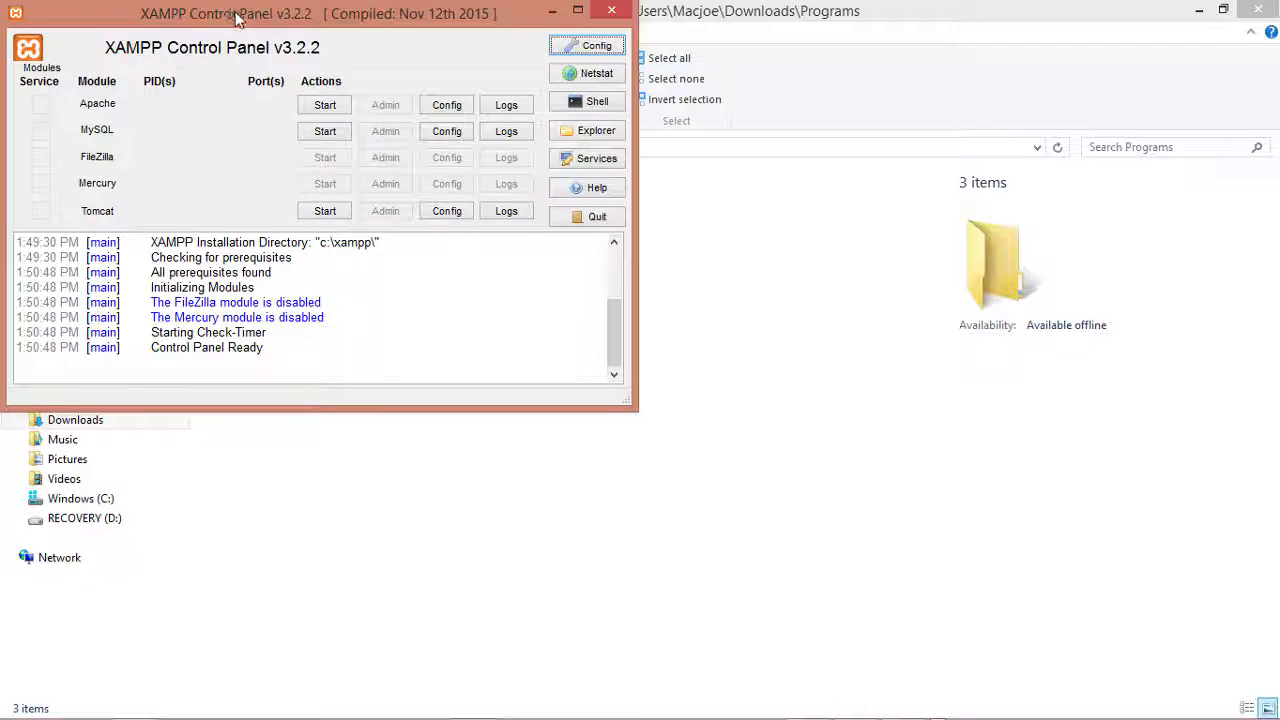
{"action": "left_click_drag", "start_coordinate": [237, 17], "coordinate": [489, 112]}
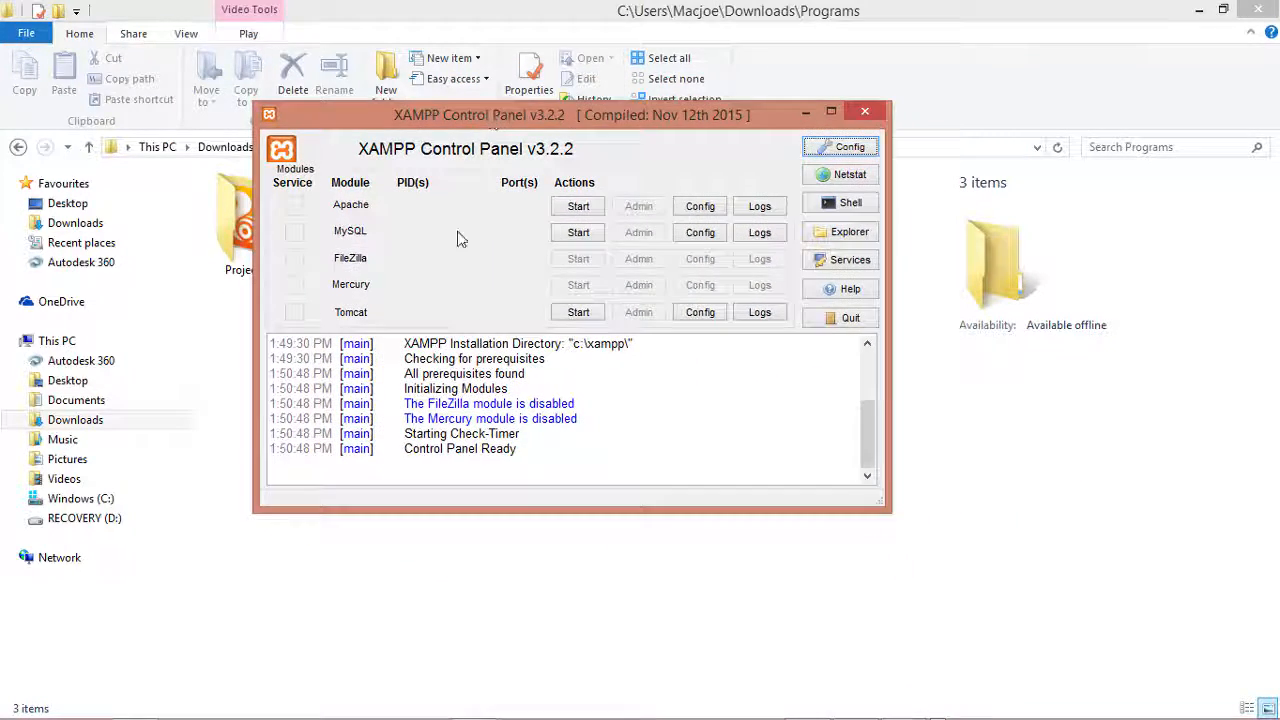
Start the Apache and MySQL modules in the XAMPP Control Panel
{"action": "left_click", "coordinate": [578, 212]}
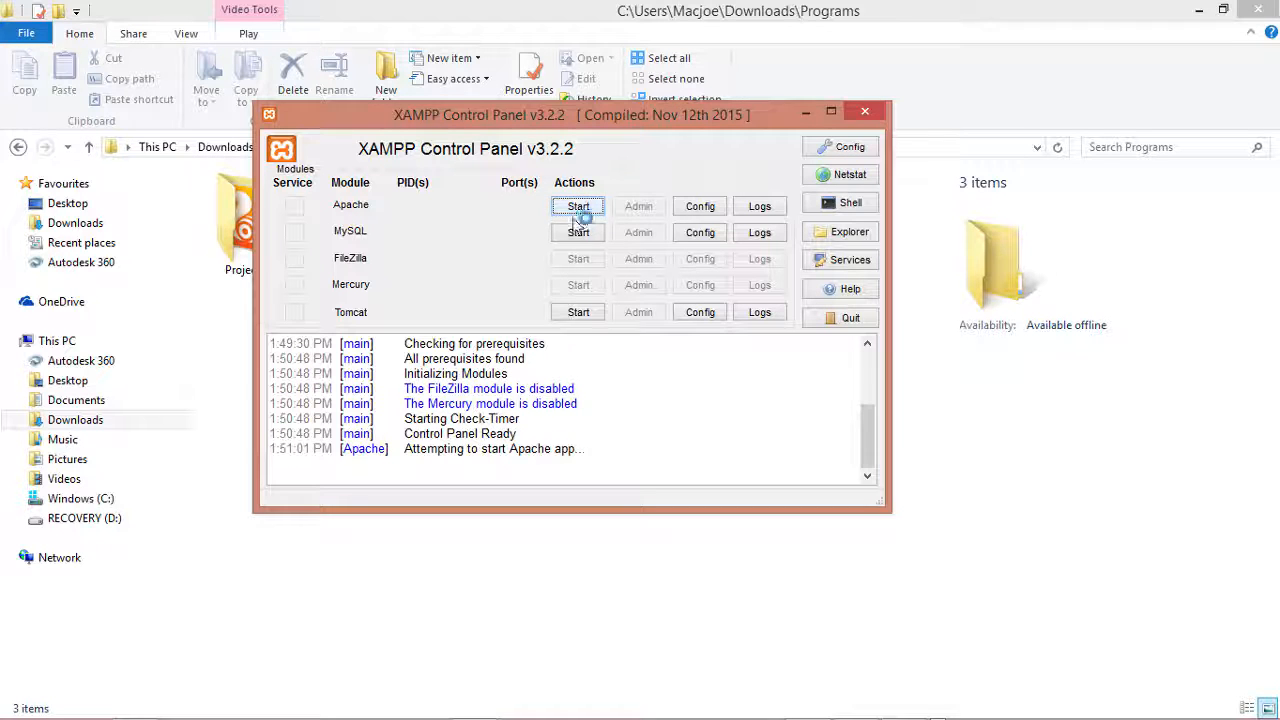
{"action": "left_click", "coordinate": [576, 235]}
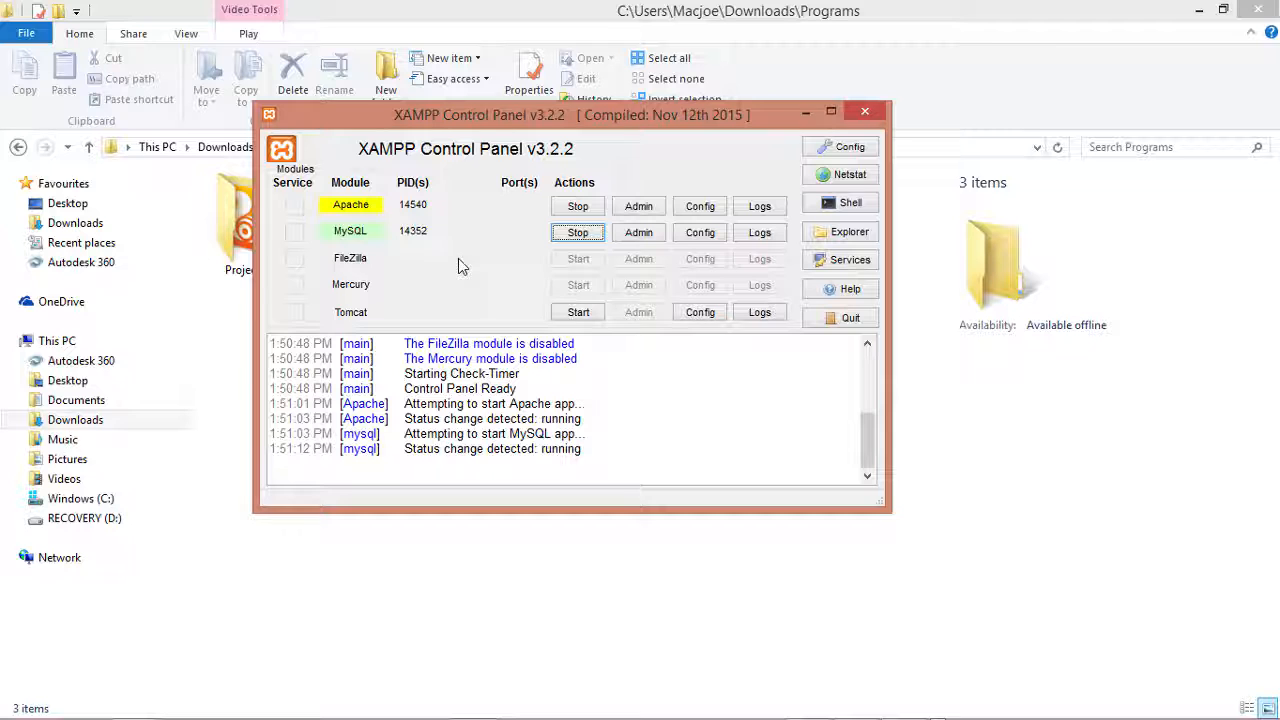
{"action": "left_click", "coordinate": [340, 233]}
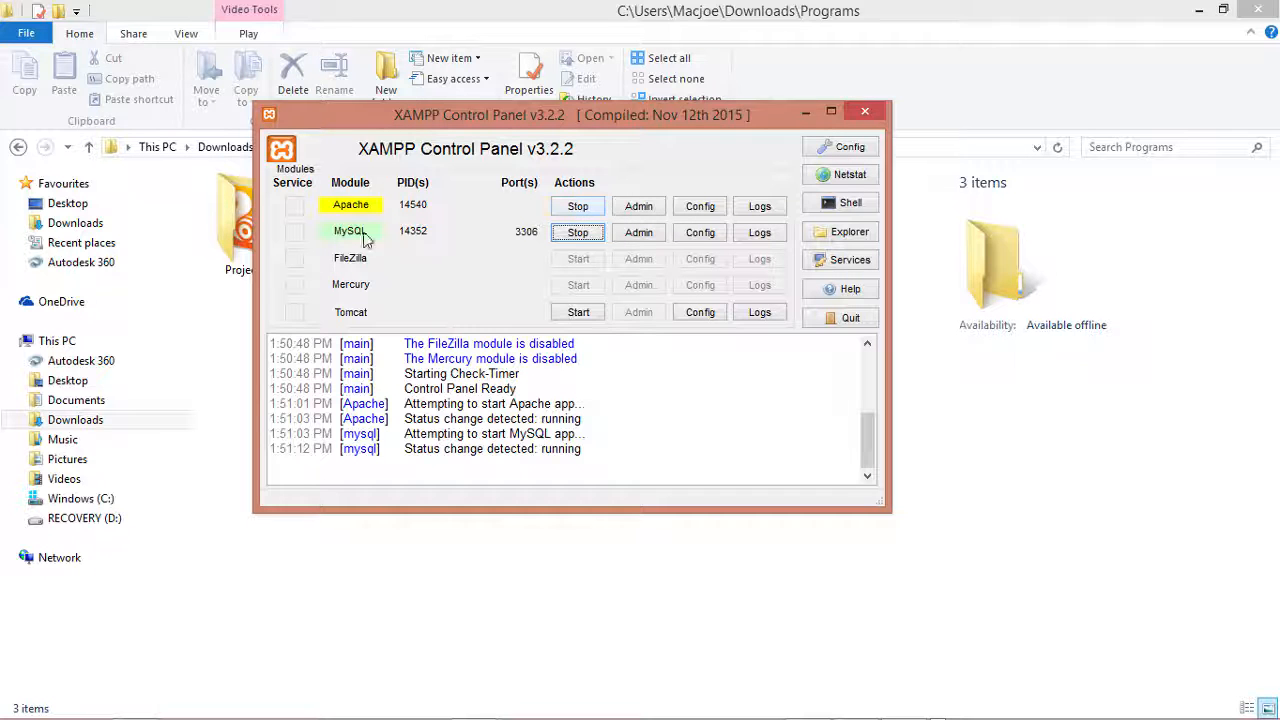
Stop the Apache module in the XAMPP Control Panel
{"action": "left_click", "coordinate": [580, 208]}
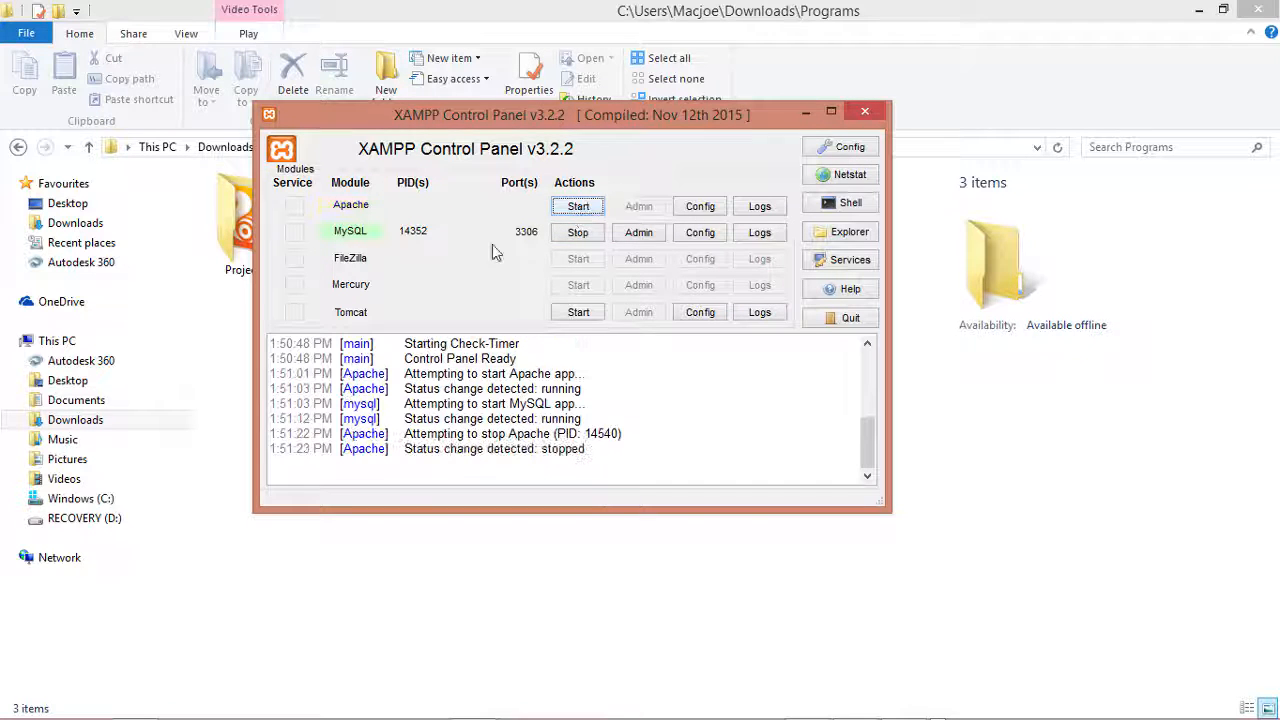
Start the Apache module again, move the XAMPP Control Panel aside and switch to the File Explorer window
{"action": "left_click", "coordinate": [578, 209]}
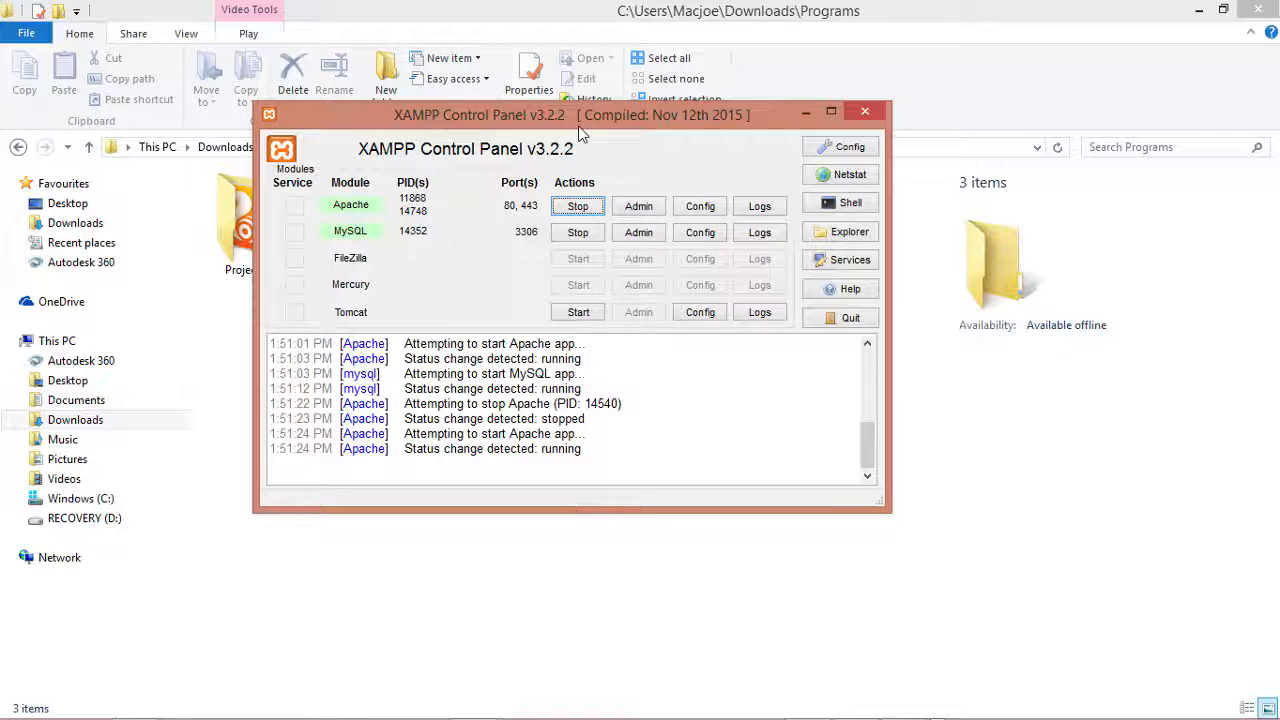
{"action": "left_click_drag", "start_coordinate": [585, 125], "coordinate": [732, 257]}
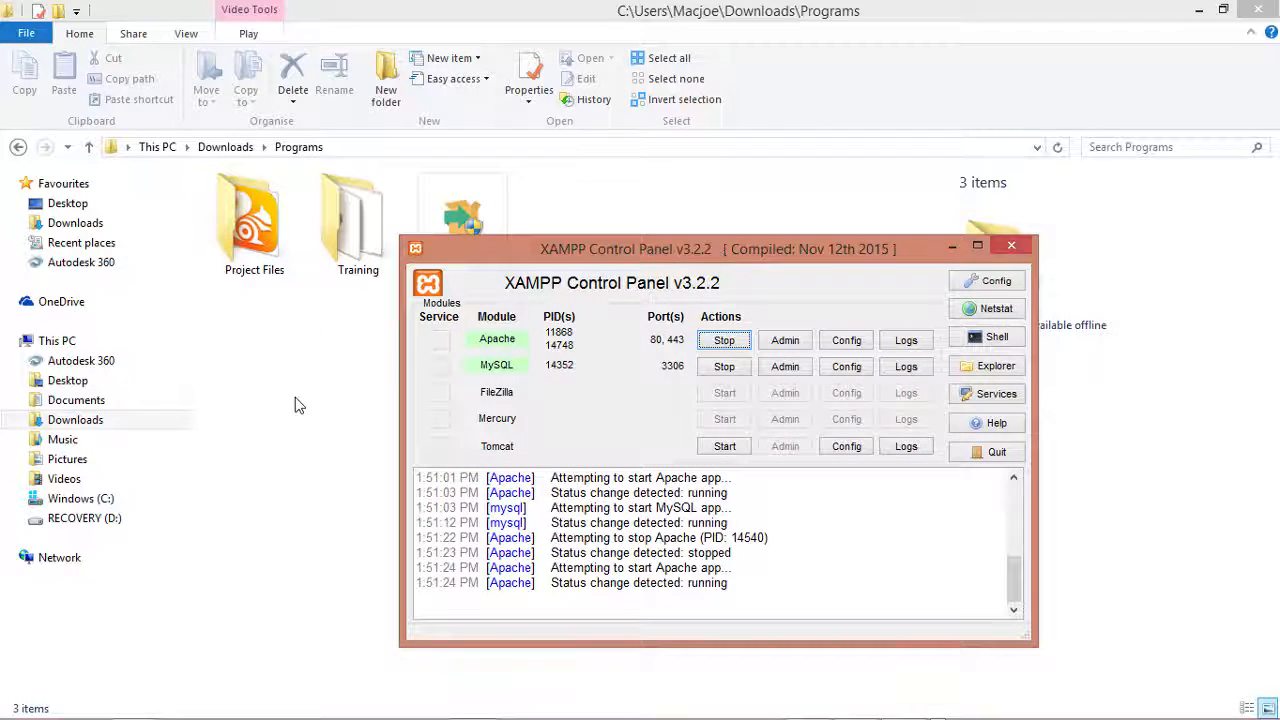
{"action": "left_click", "coordinate": [295, 397]}
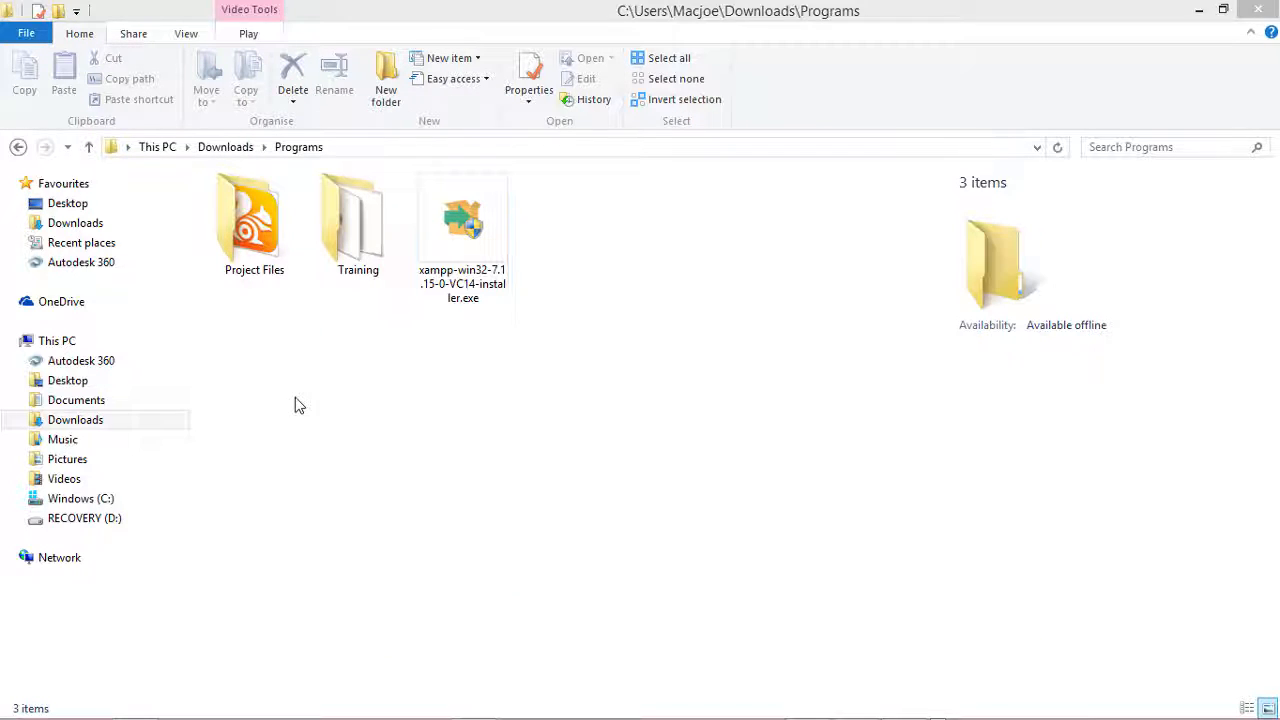
Open the htdocs folder inside C:\xampp
{"action": "left_click", "coordinate": [65, 502]}
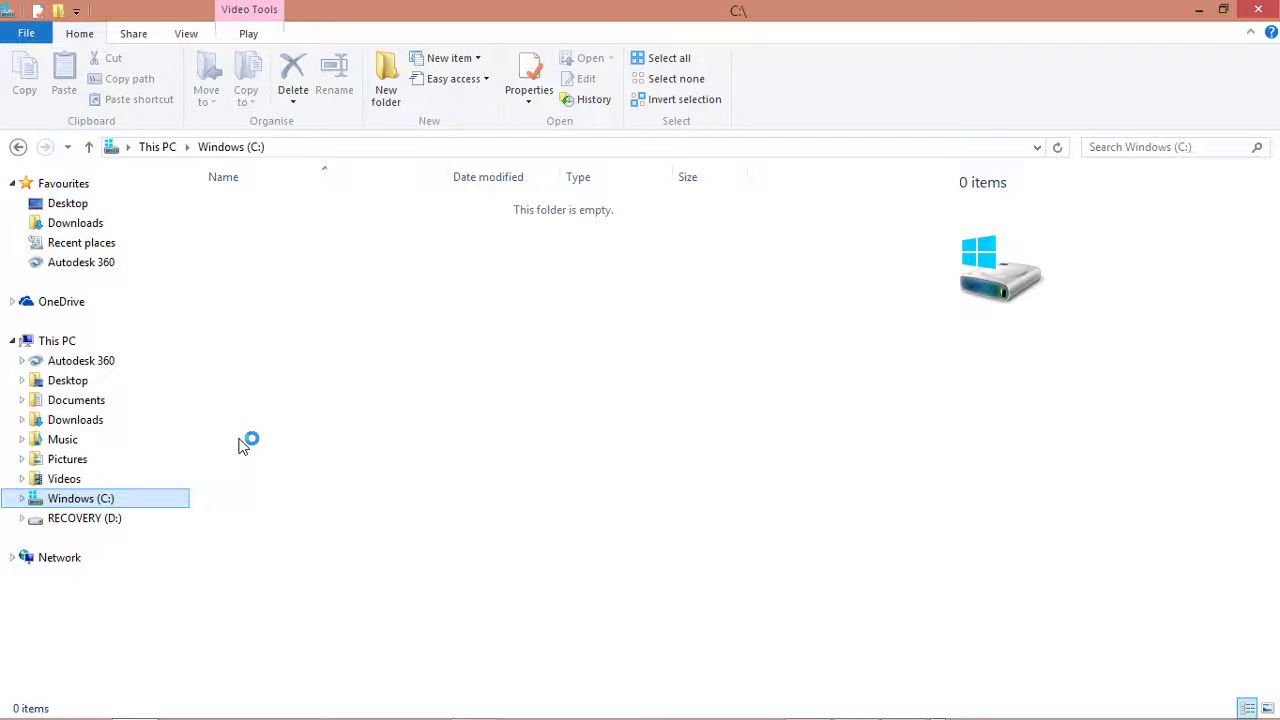
{"action": "left_click", "coordinate": [276, 424]}
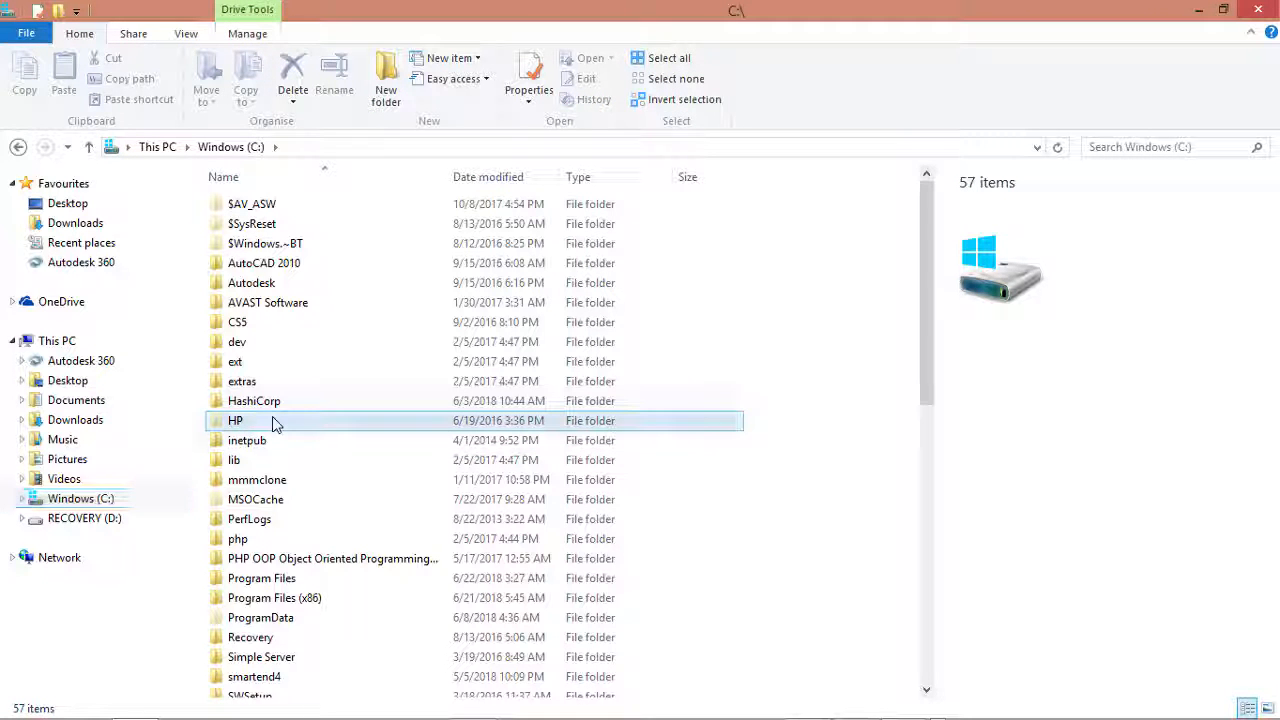
{"action": "key", "text": "x"}
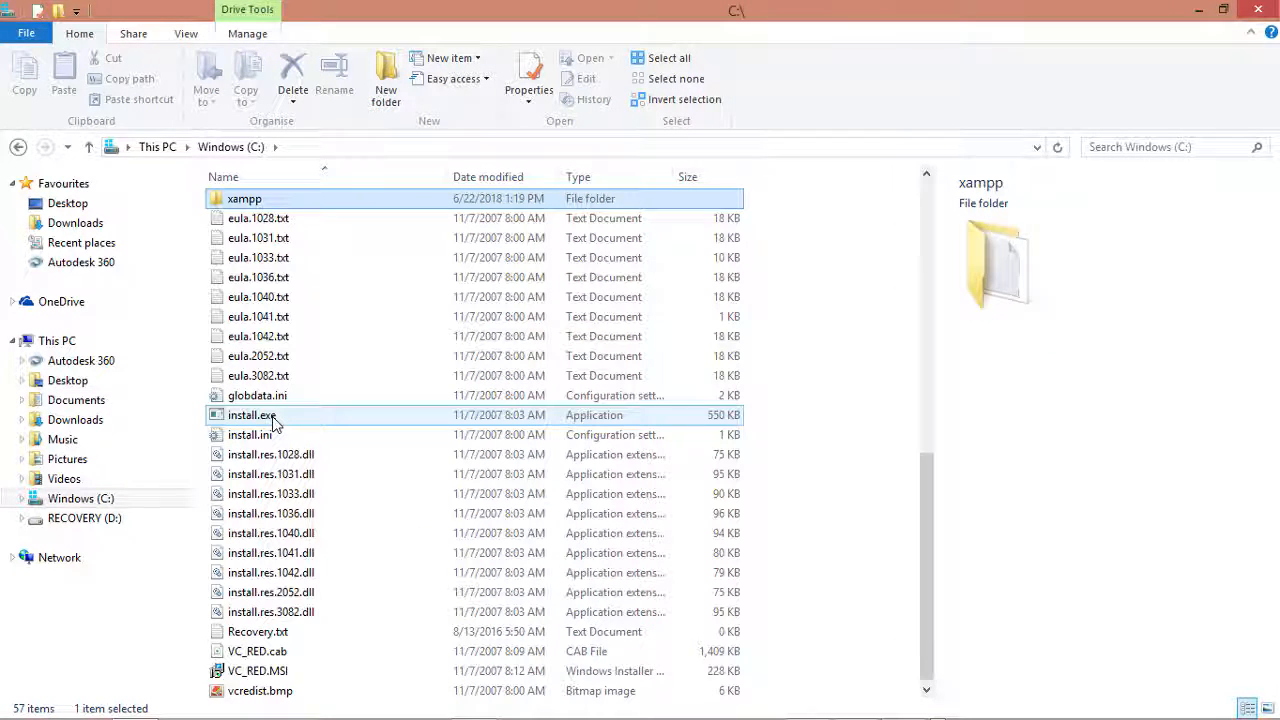
{"action": "double_click", "coordinate": [600, 199]}
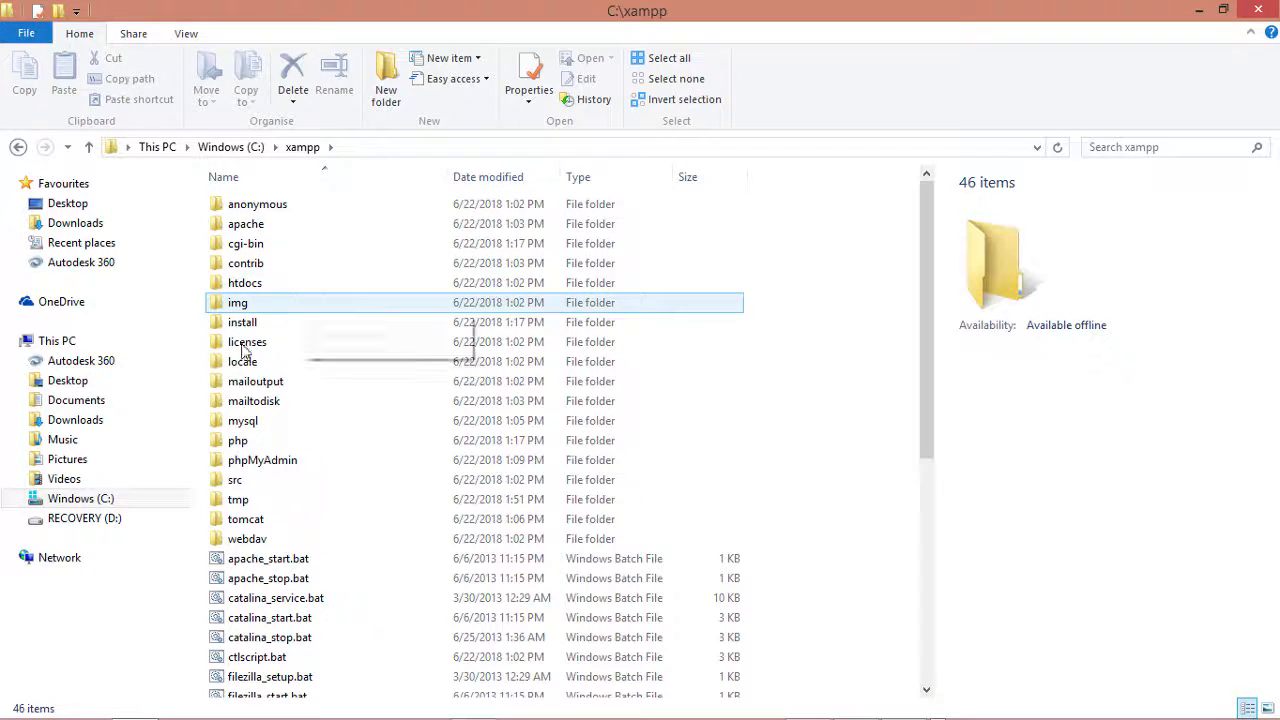
{"action": "left_click", "coordinate": [265, 286]}
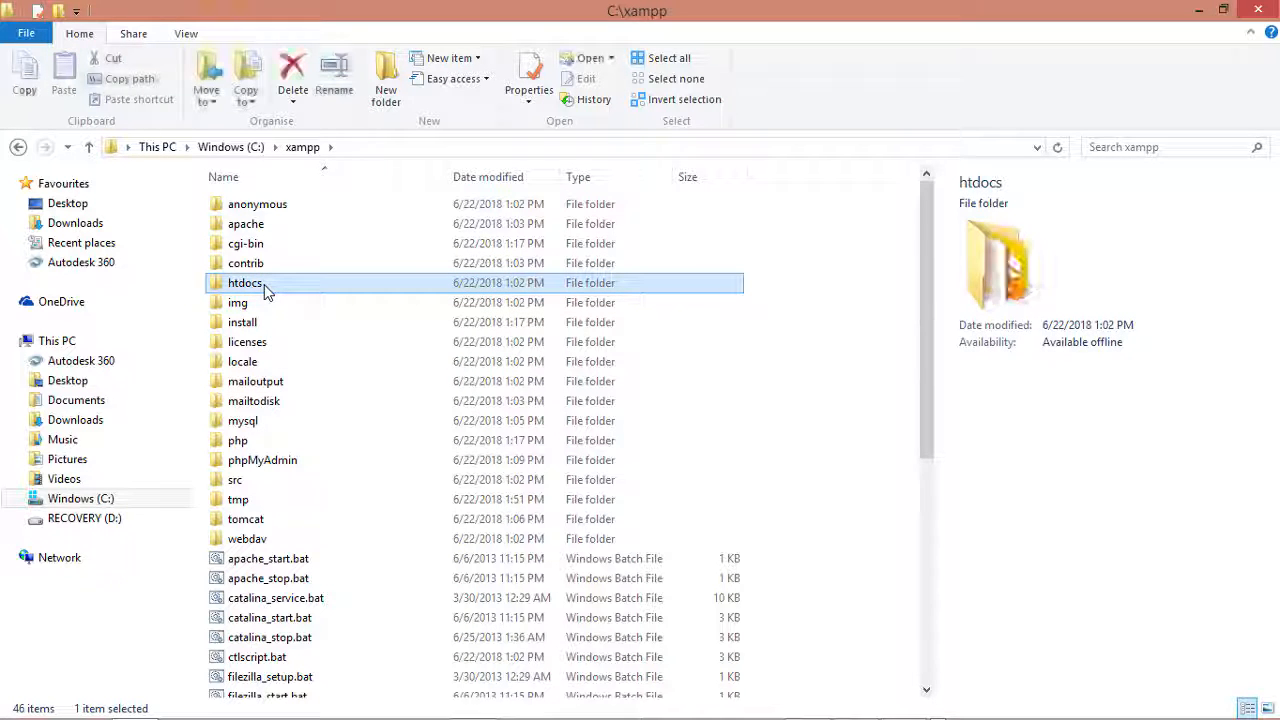
{"action": "double_click", "coordinate": [246, 283]}
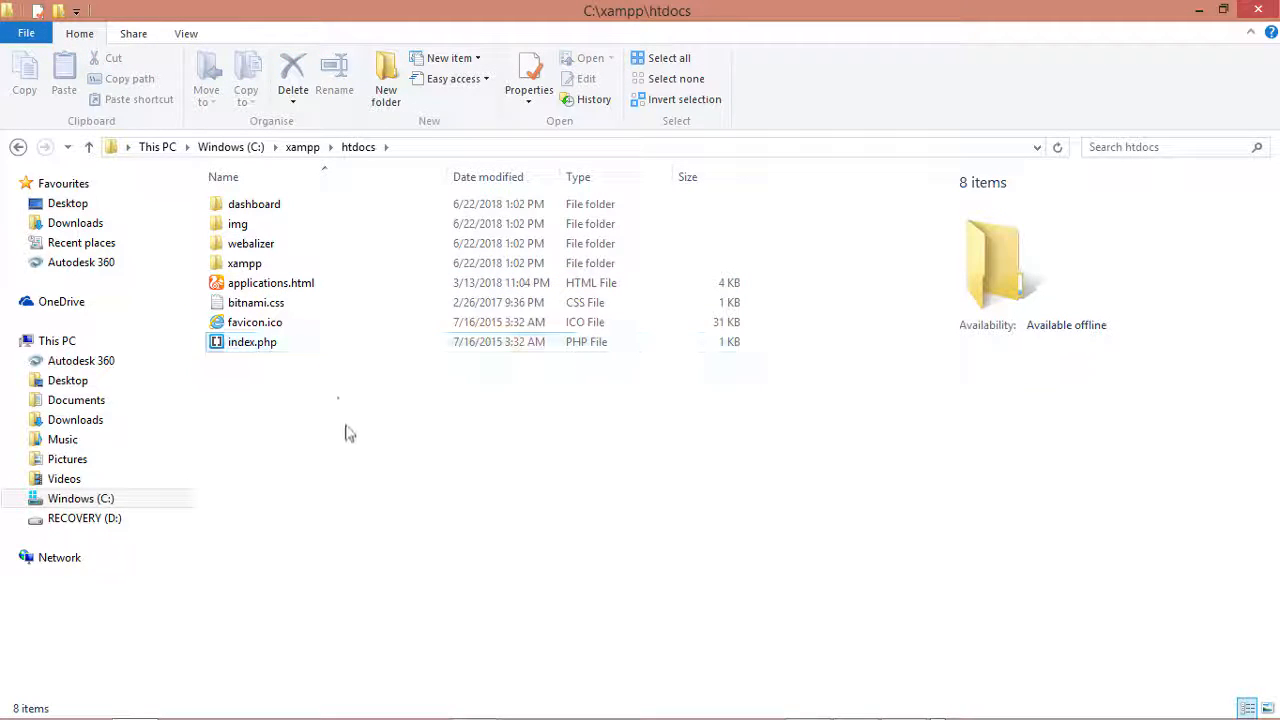
Create a new folder named test in htdocs
{"action": "right_click", "coordinate": [279, 428]}
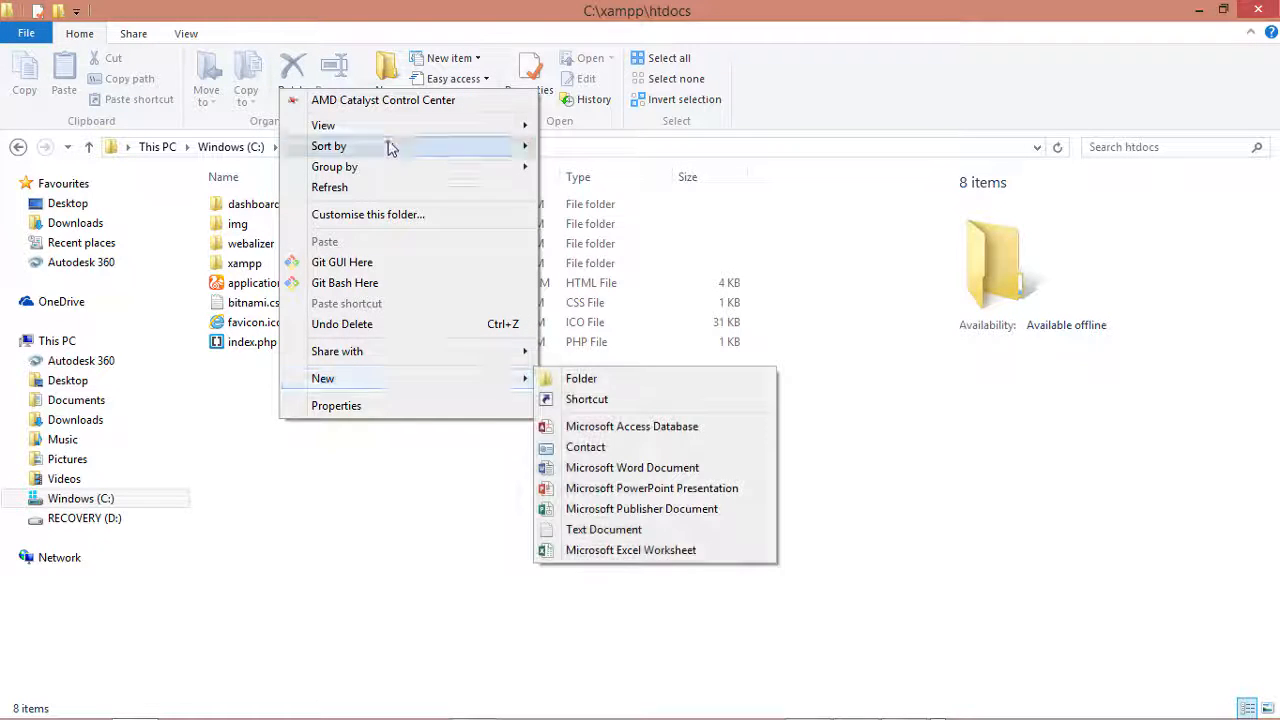
{"action": "mouse_move", "coordinate": [403, 383]}
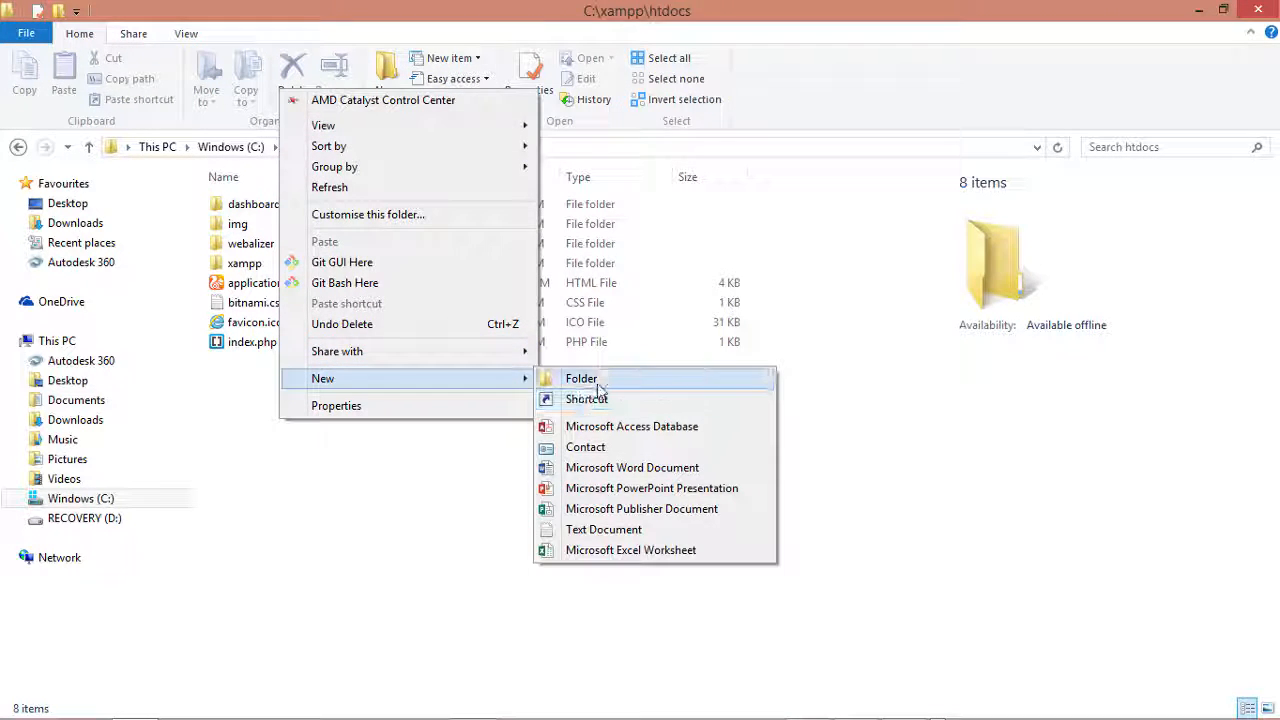
{"action": "left_click", "coordinate": [575, 375]}
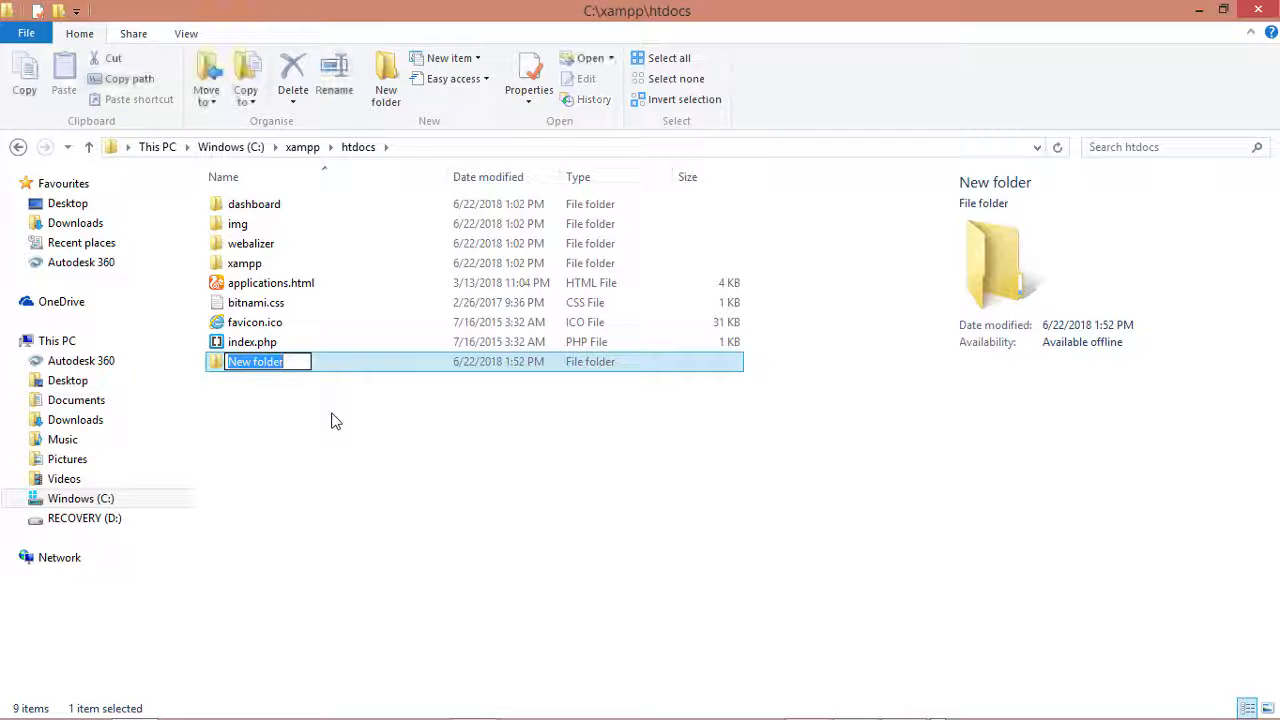
{"action": "type", "text": "test"}
{"action": "key", "text": "Return"}
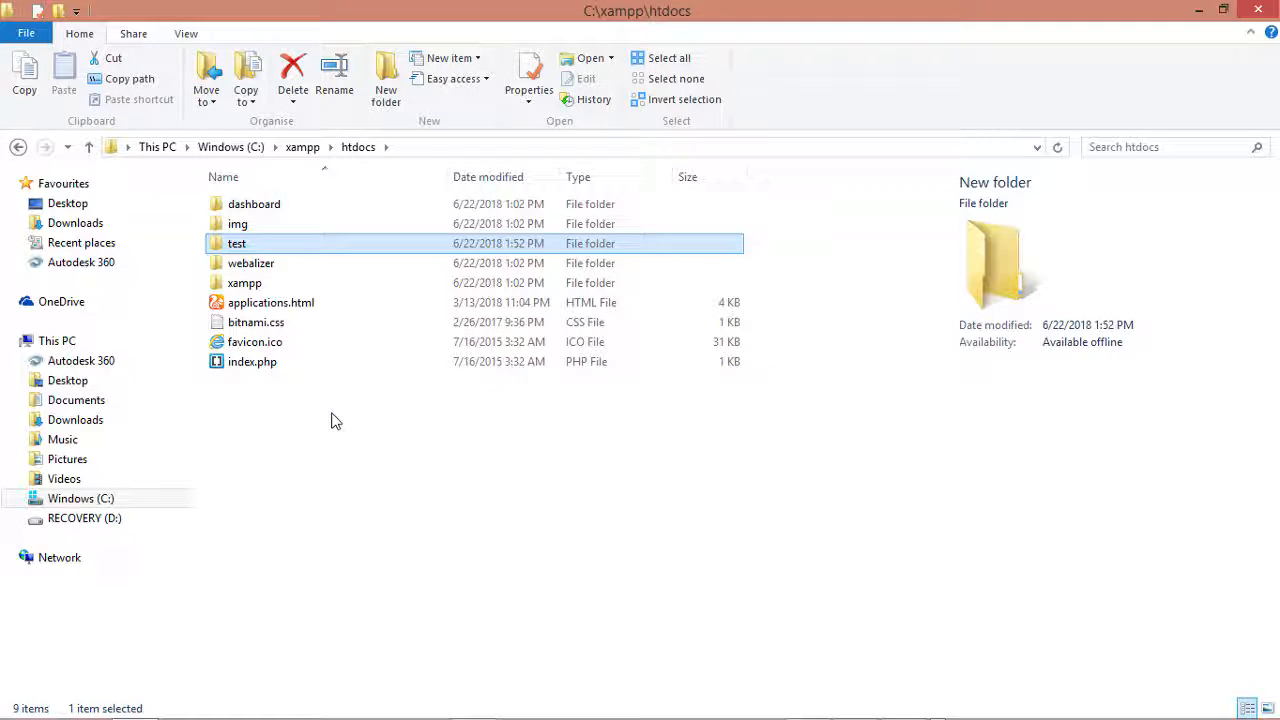
Open the test folder and create a text document in it renamed with its extension to test.php
{"action": "double_click", "coordinate": [290, 247]}
{"action": "right_click", "coordinate": [291, 257]}
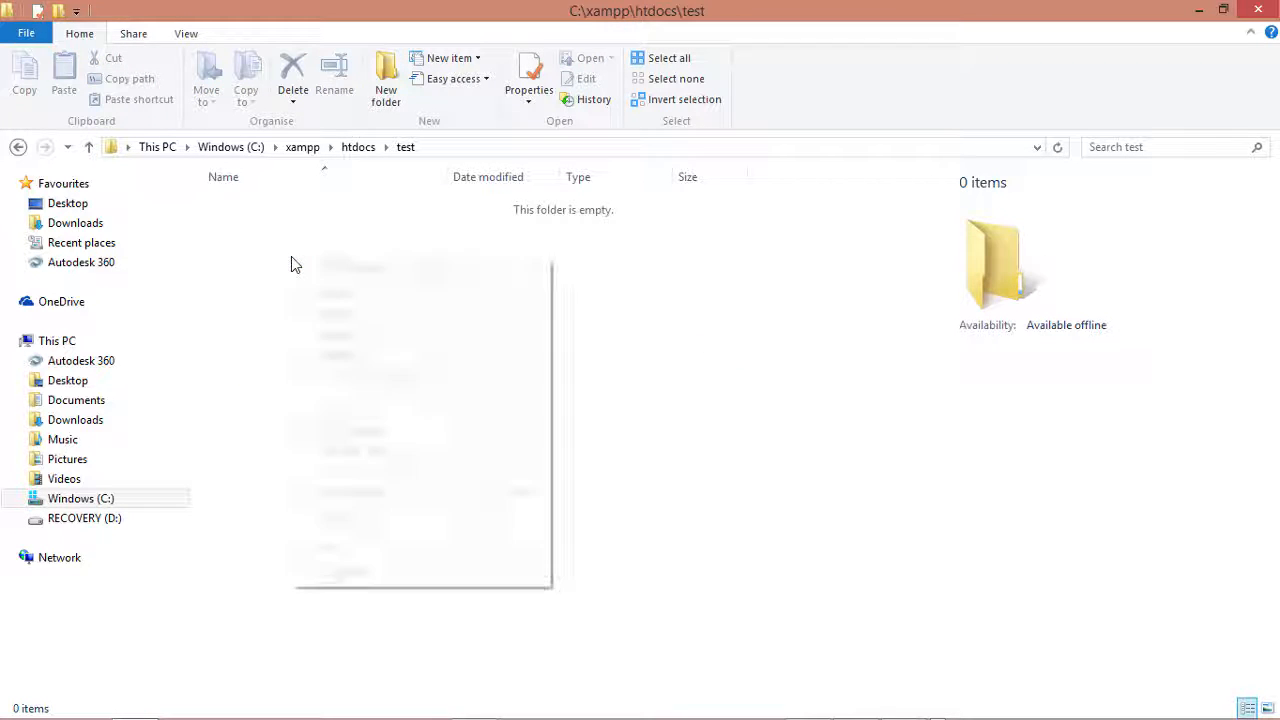
{"action": "mouse_move", "coordinate": [402, 548]}
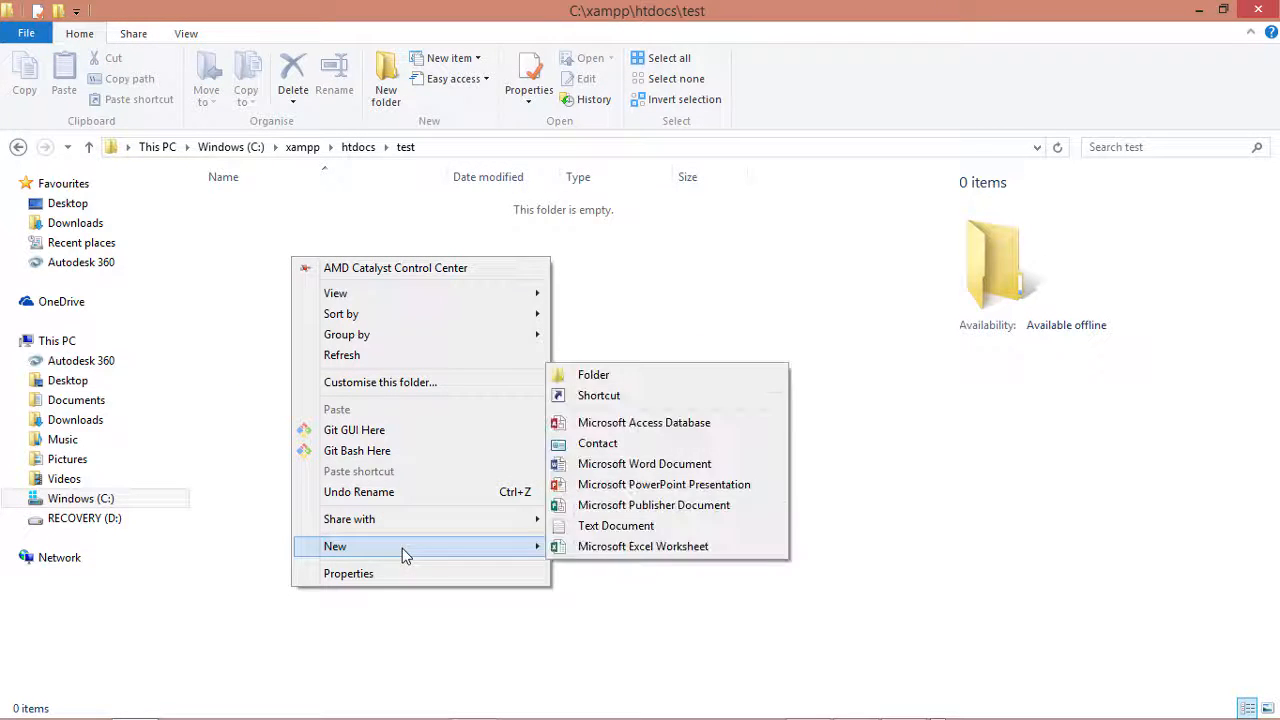
{"action": "left_click", "coordinate": [610, 526]}
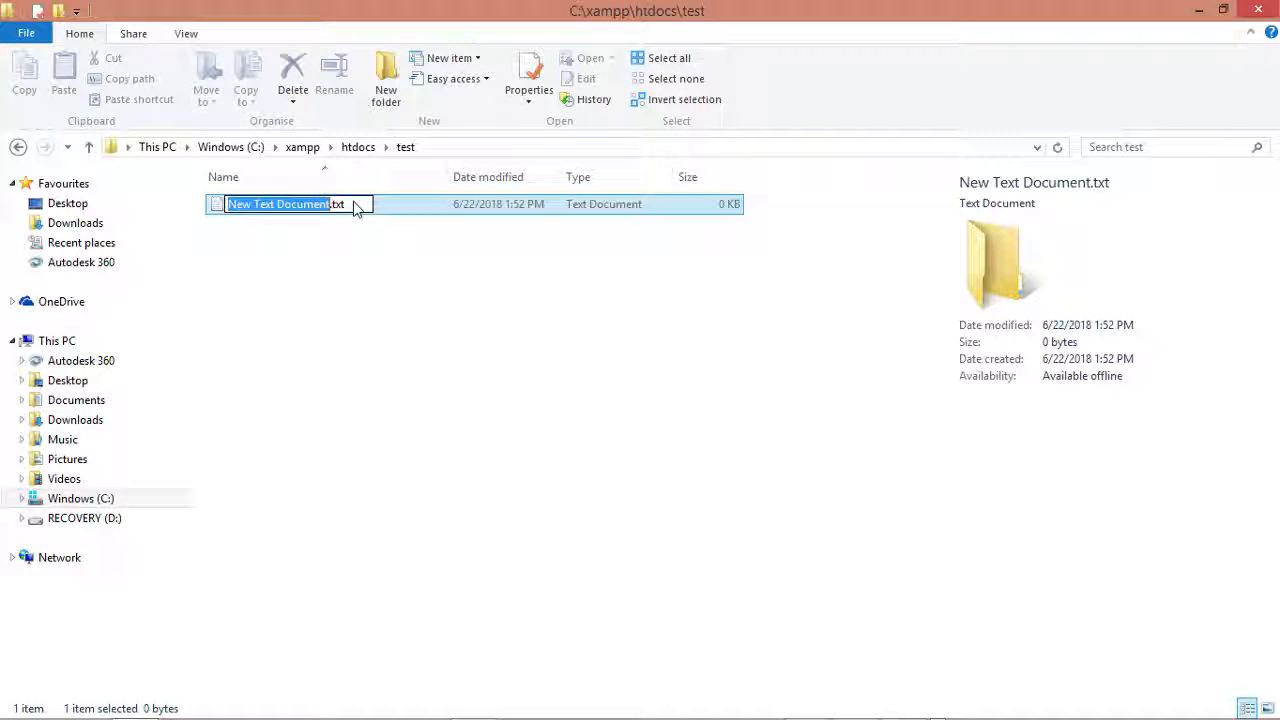
{"action": "left_click_drag", "start_coordinate": [352, 205], "coordinate": [157, 205]}
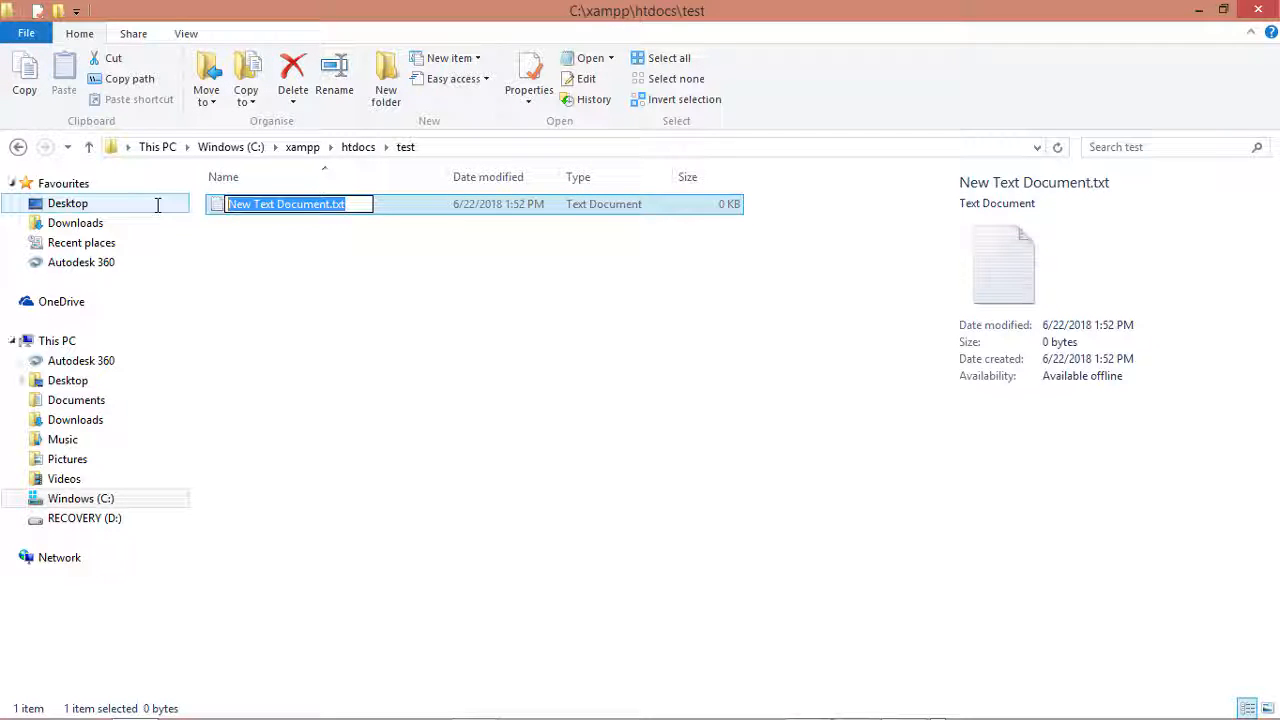
{"action": "type", "text": "test.php"}
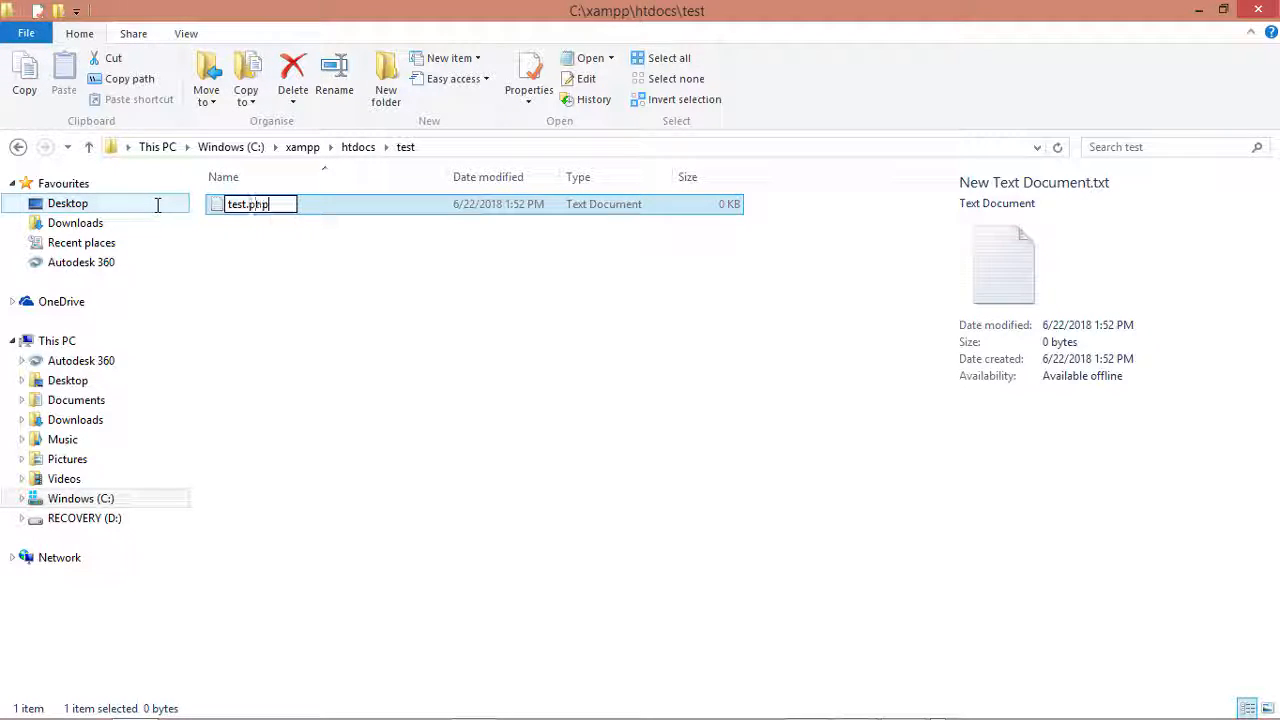
{"action": "key", "text": "Return"}
{"action": "key", "text": "Return"}
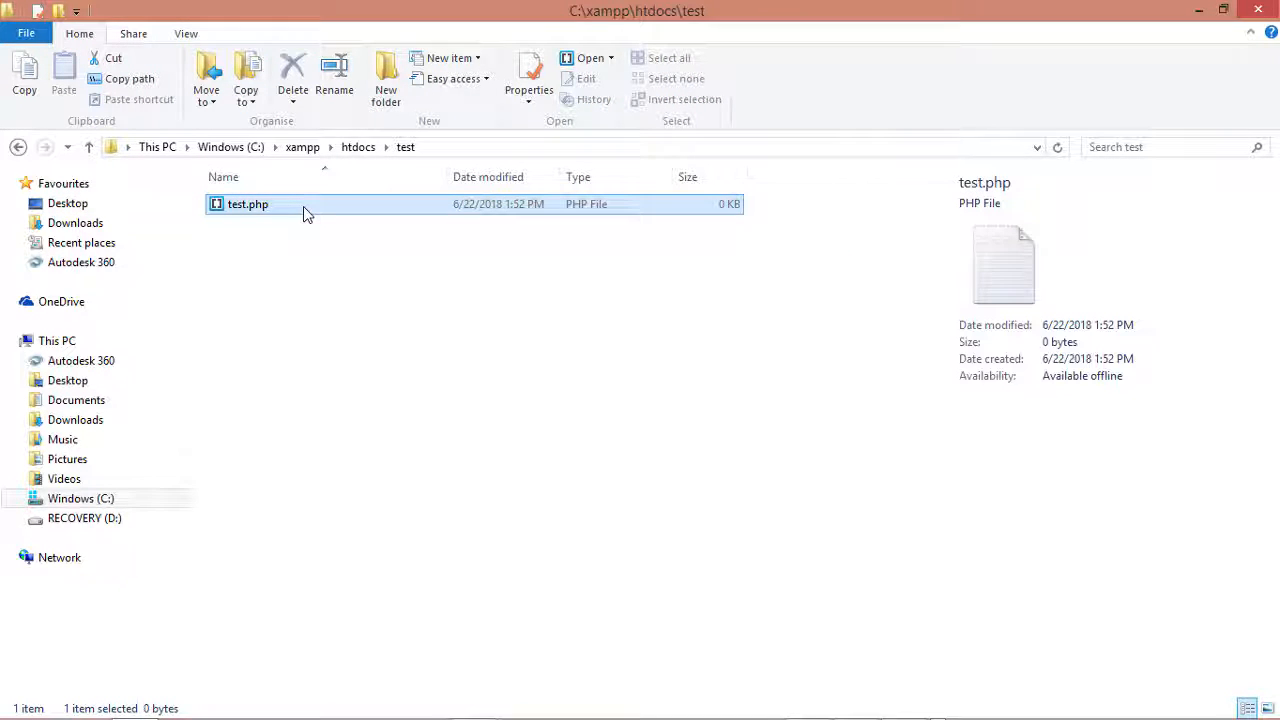
Open test.php for editing in Notepad++
{"action": "key", "text": "F2"}
{"action": "right_click", "coordinate": [276, 202]}
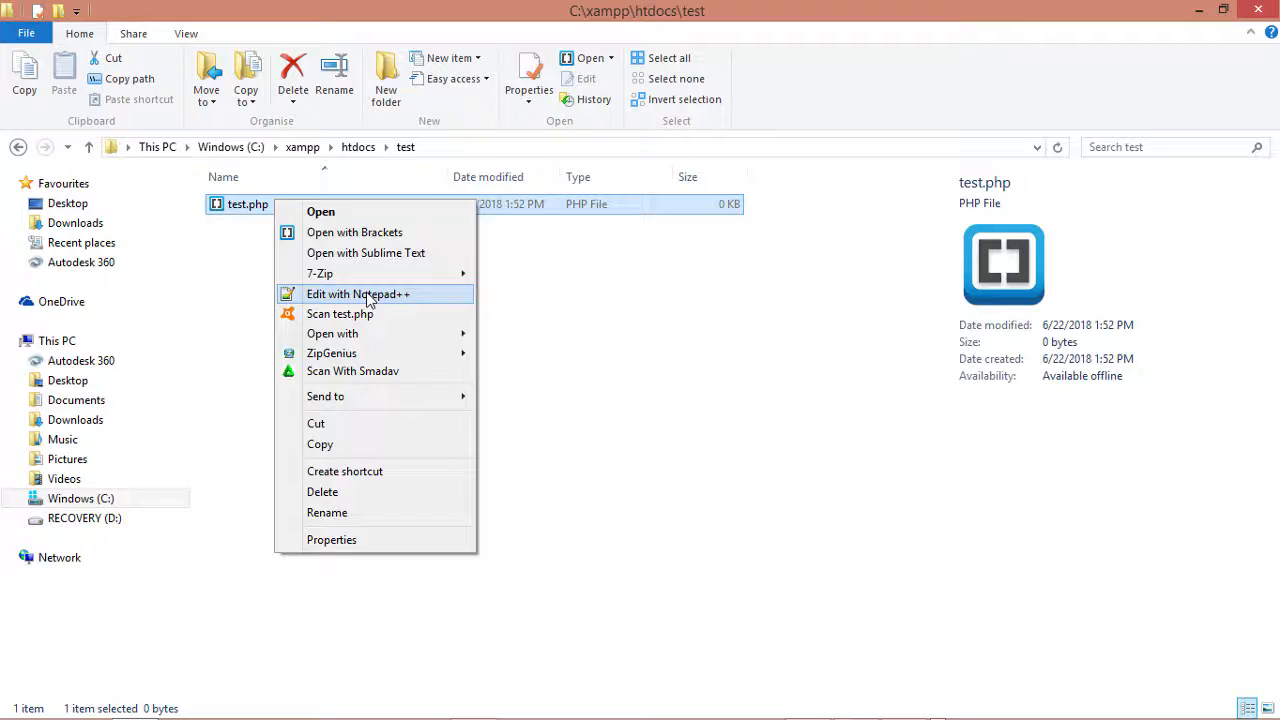
{"action": "left_click", "coordinate": [366, 293]}
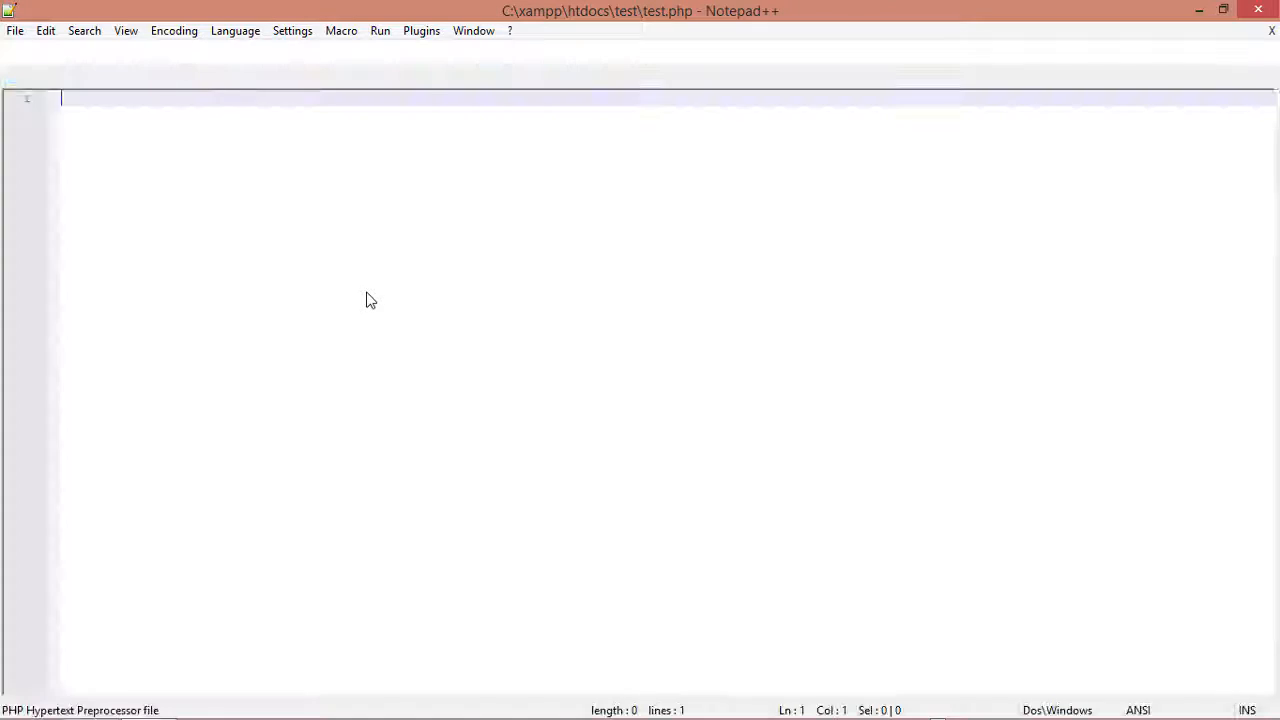
Write a PHP script with an opening <?php tag and echo "this is working"; on line 4, and save the file
{"action": "type", "text": "<?php"}
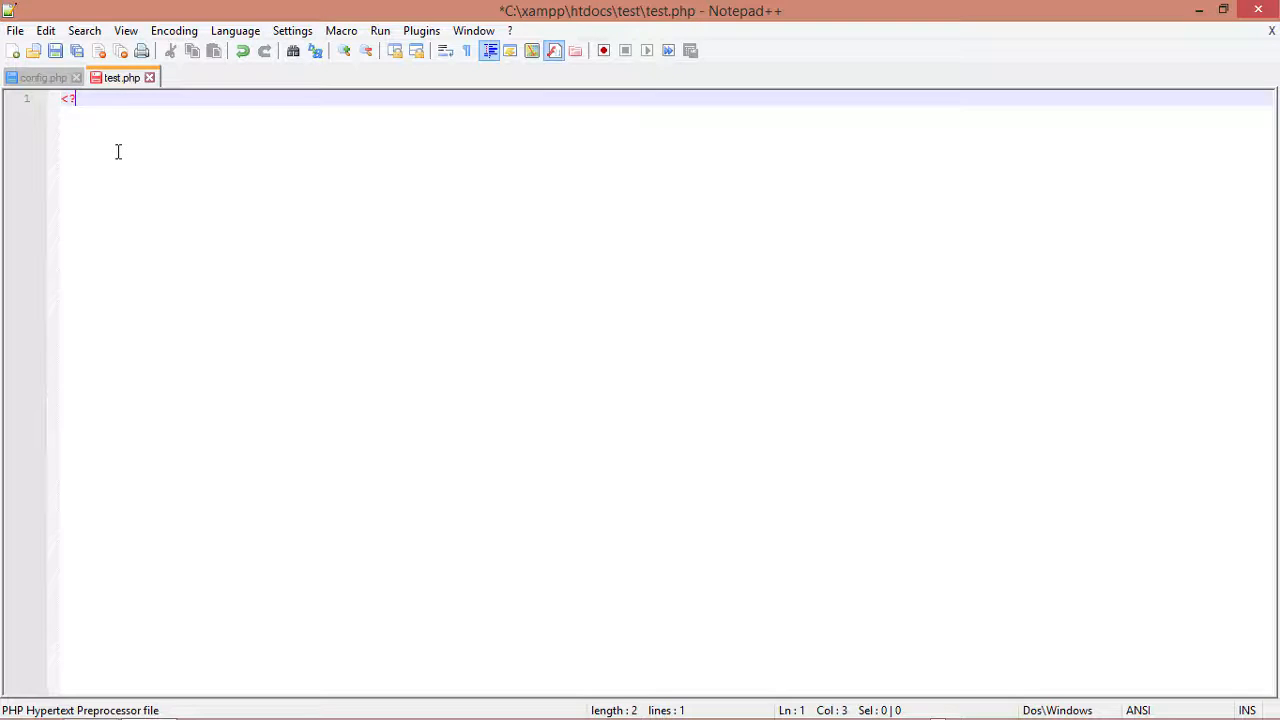
{"action": "key", "text": "Return"}
{"action": "key", "text": "Return"}
{"action": "key", "text": "Return"}
{"action": "key", "text": "Return"}
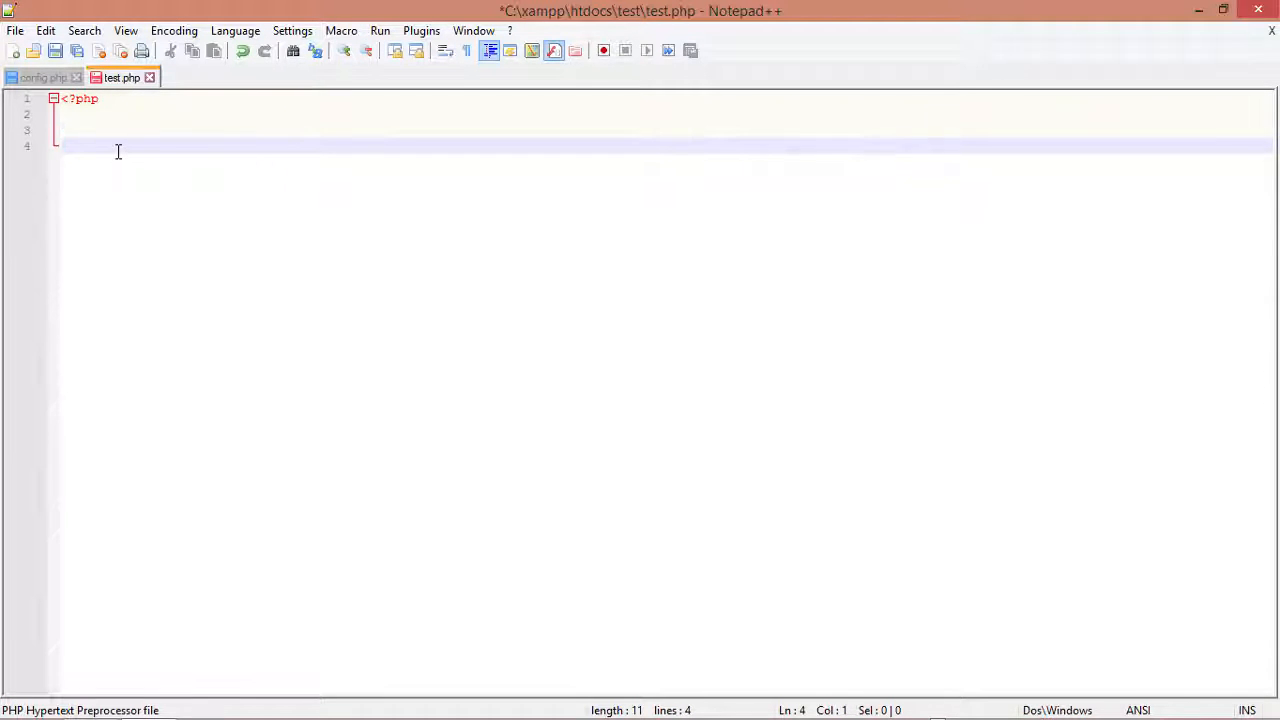
{"action": "type", "text": "echo "}
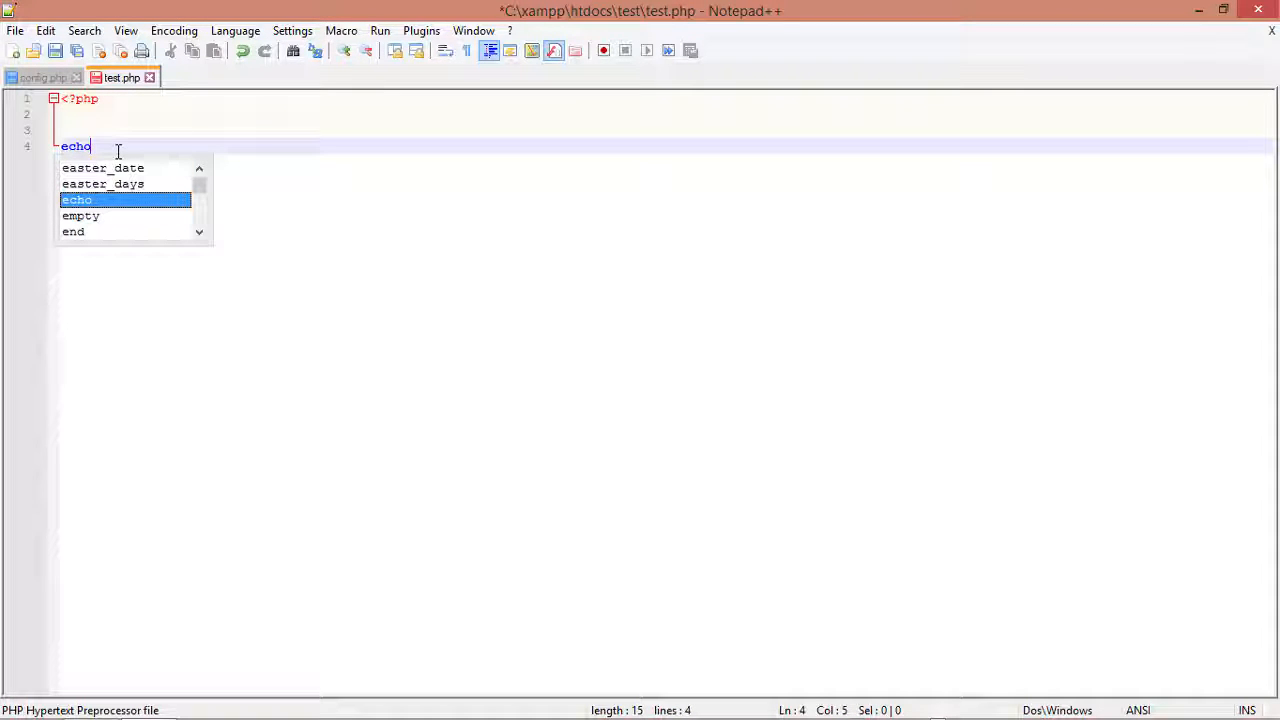
{"action": "type", "text": "\"\";"}
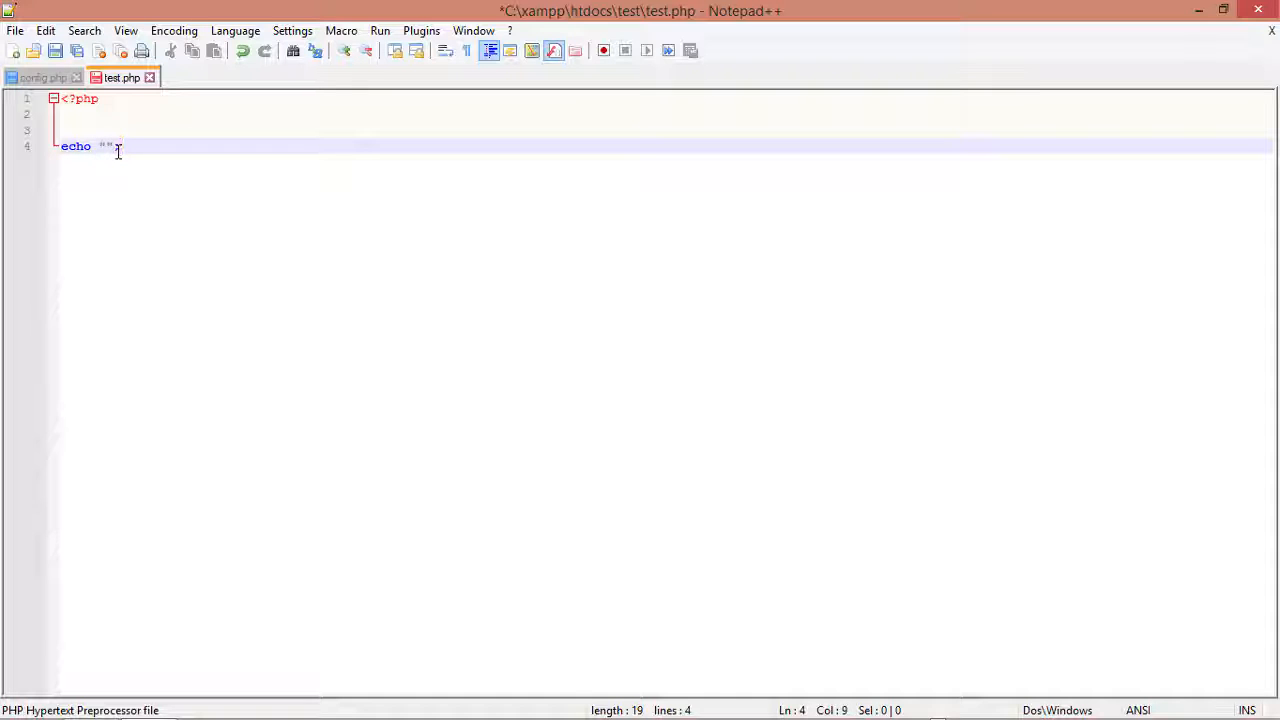
{"action": "key", "text": "Left"}
{"action": "key", "text": "Left"}
{"action": "type", "text": "this is work"}
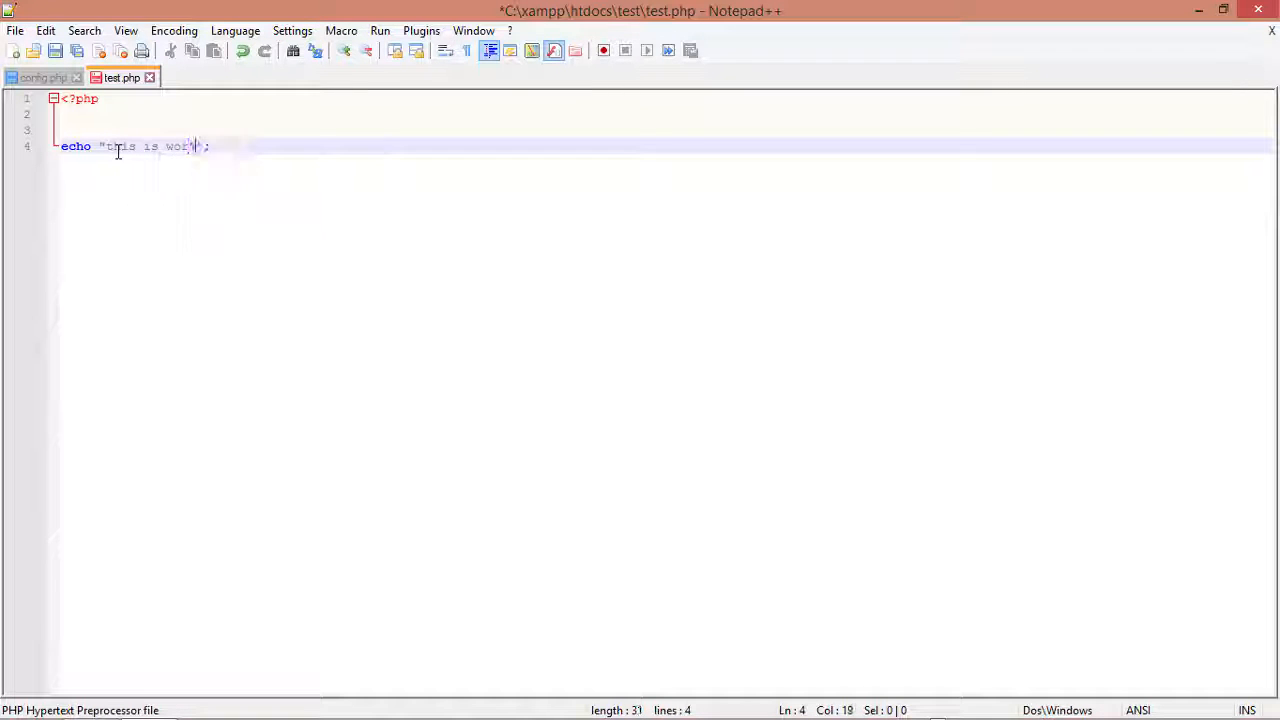
{"action": "type", "text": "ing"}
{"action": "key", "text": "ctrl+s"}
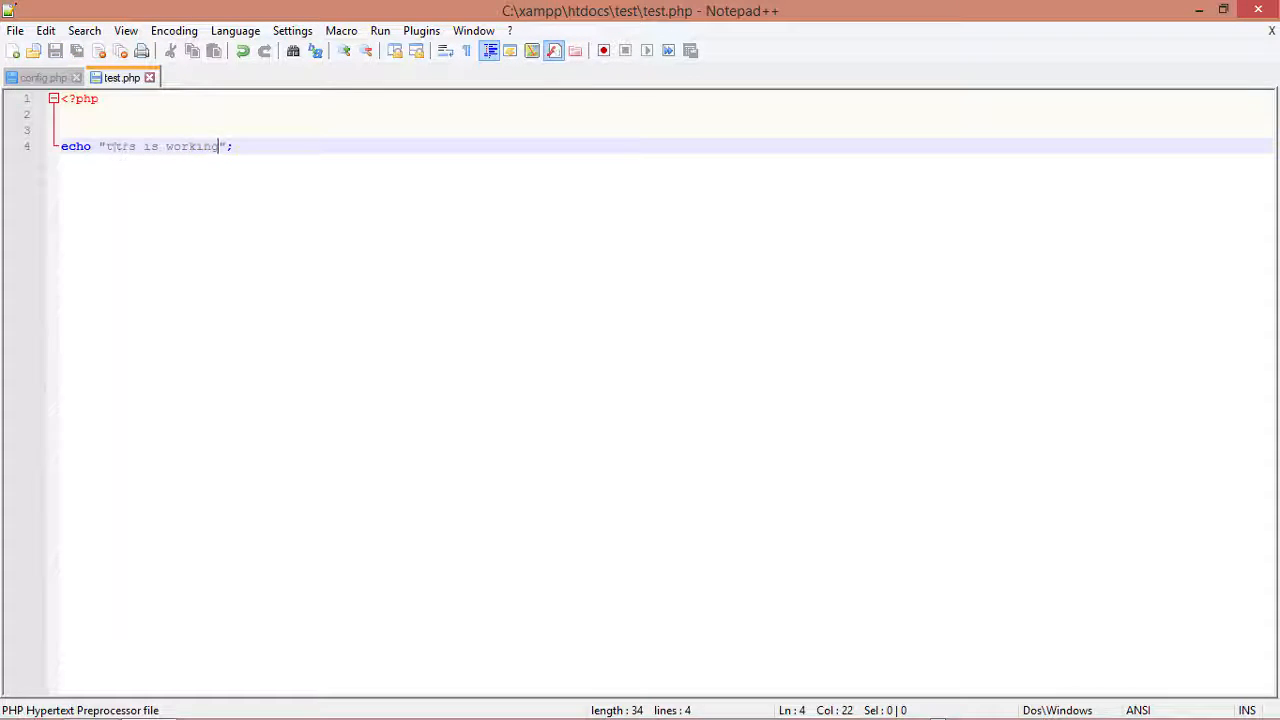
Switch to the Chrome window showing the XAMPP site and open a new tab
{"action": "mouse_move", "coordinate": [563, 698]}
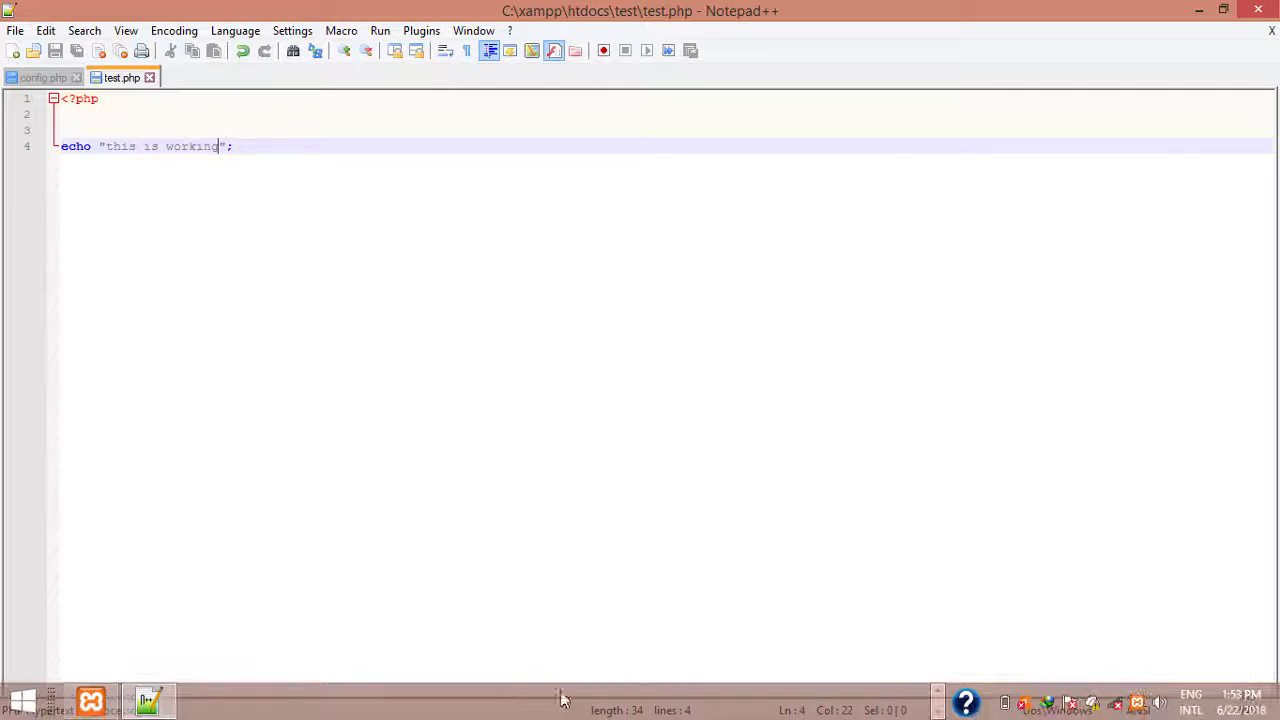
{"action": "left_click", "coordinate": [939, 694]}
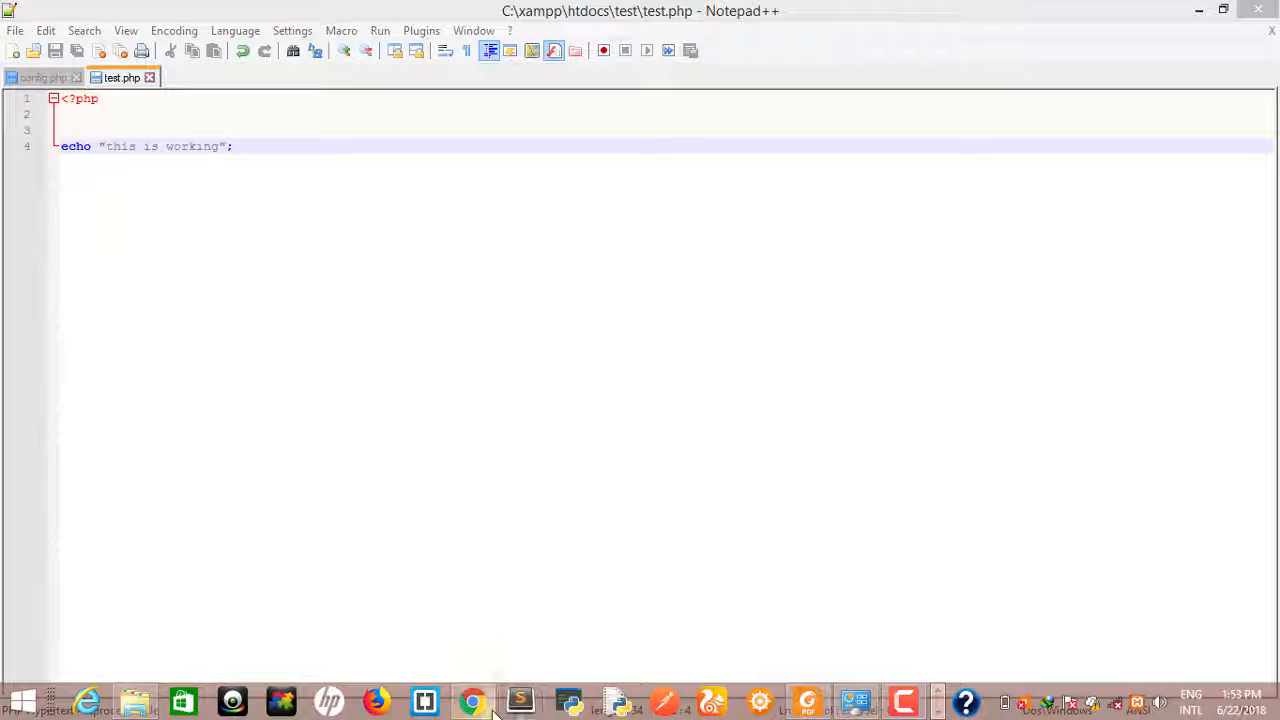
{"action": "mouse_move", "coordinate": [470, 702]}
{"action": "left_click", "coordinate": [460, 632]}
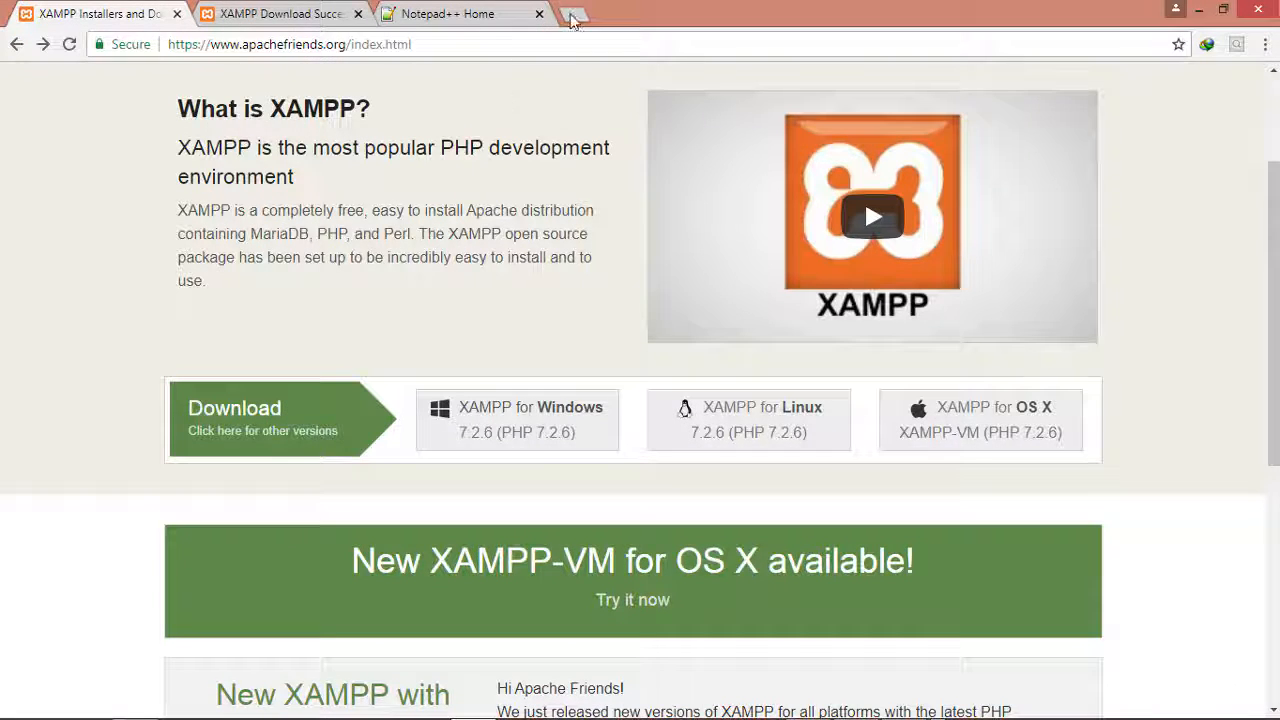
{"action": "left_click", "coordinate": [573, 20]}
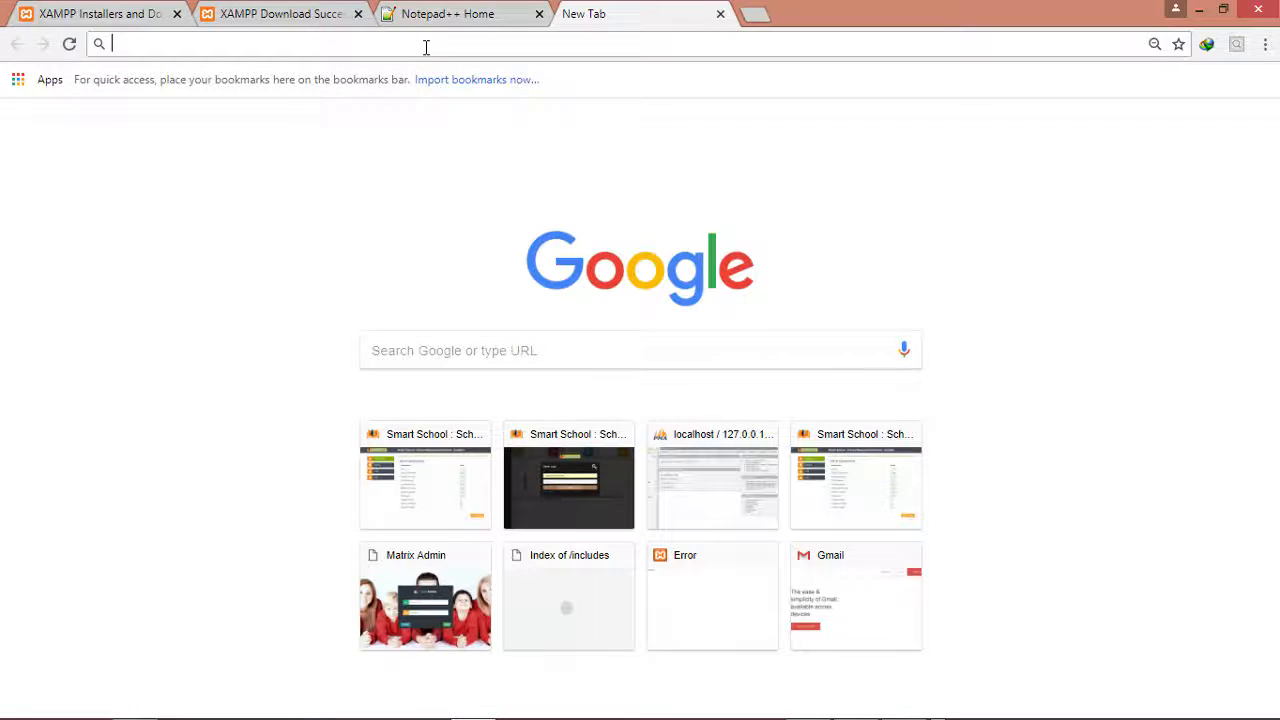
Load localhost/test in the new tab to list the test folder on the local server
{"action": "type", "text": "localhost/phpmyadmin"}
{"action": "left_click", "coordinate": [251, 45]}
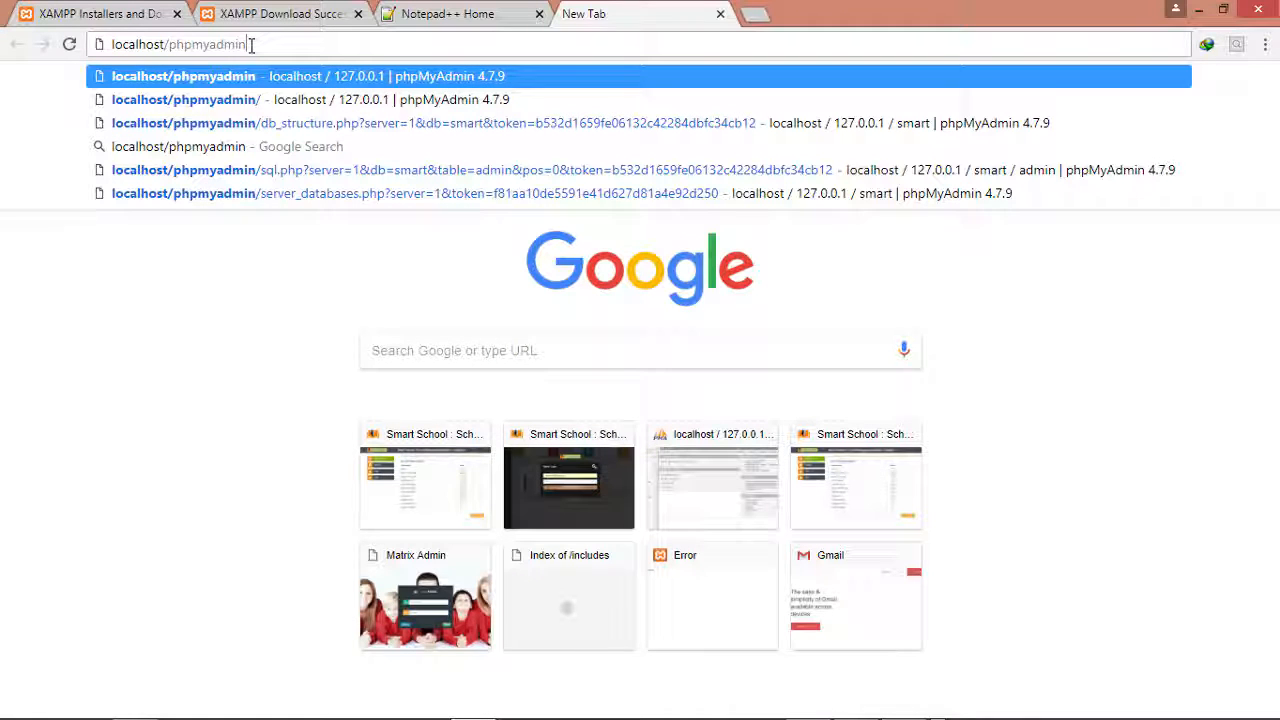
{"action": "left_click_drag", "start_coordinate": [251, 45], "coordinate": [170, 60]}
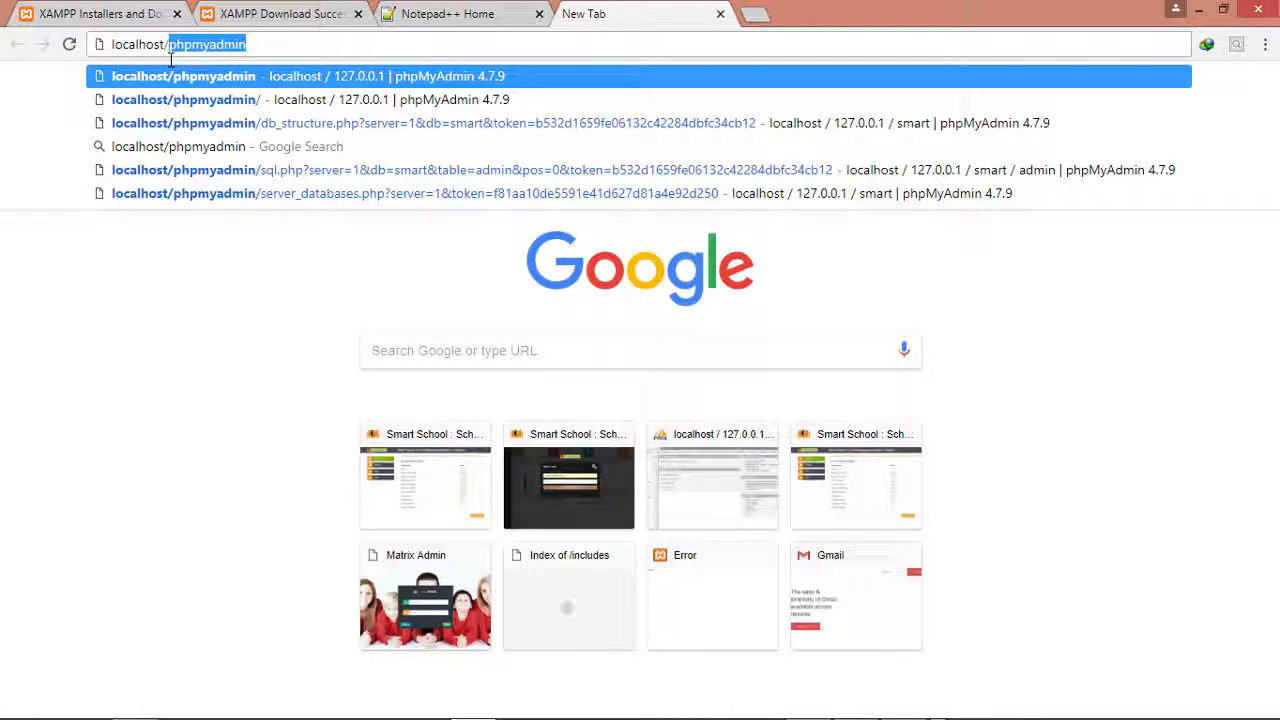
{"action": "type", "text": "test"}
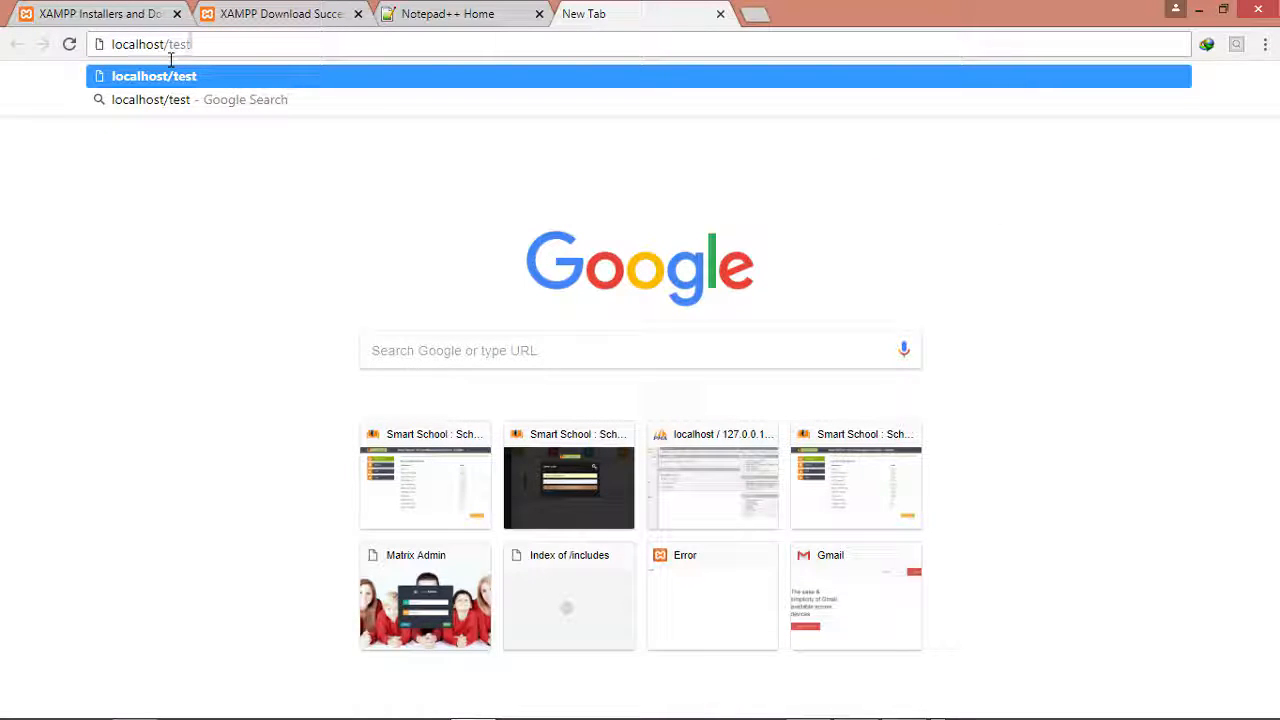
{"action": "key", "text": "Return"}
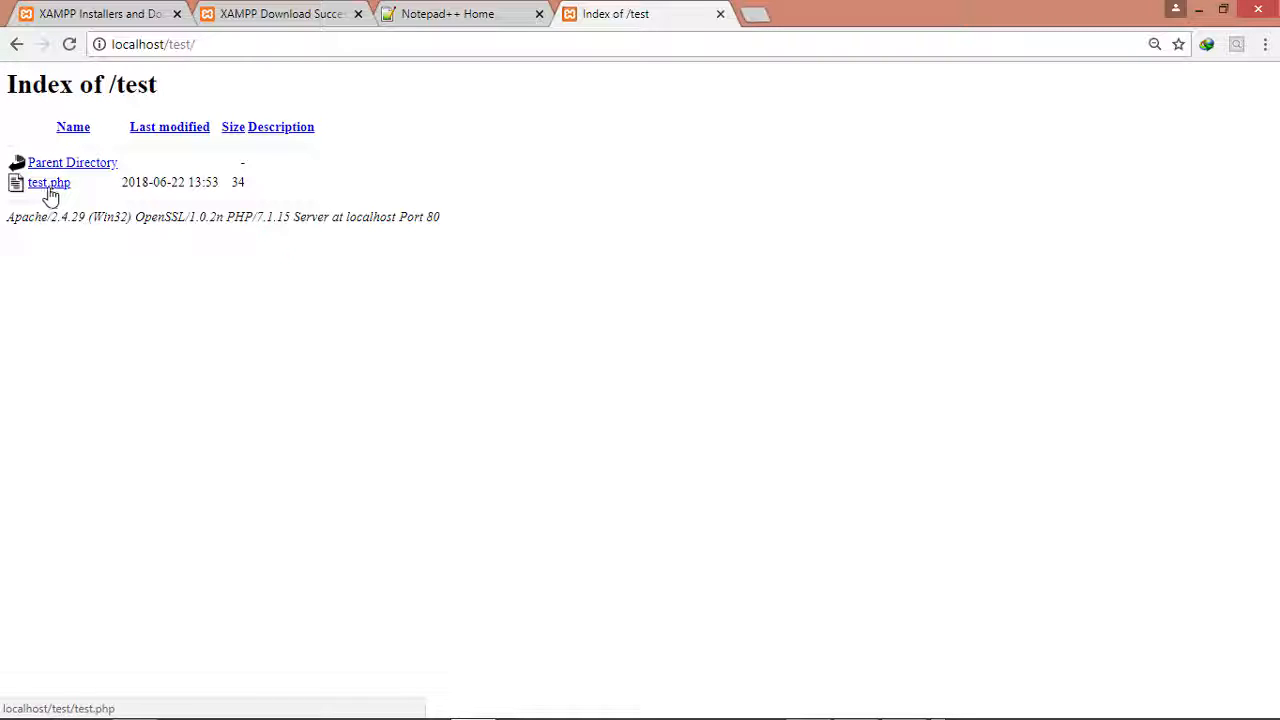
Open test.php from the folder listing to run the script, and check its output text
{"action": "left_click", "coordinate": [47, 190]}
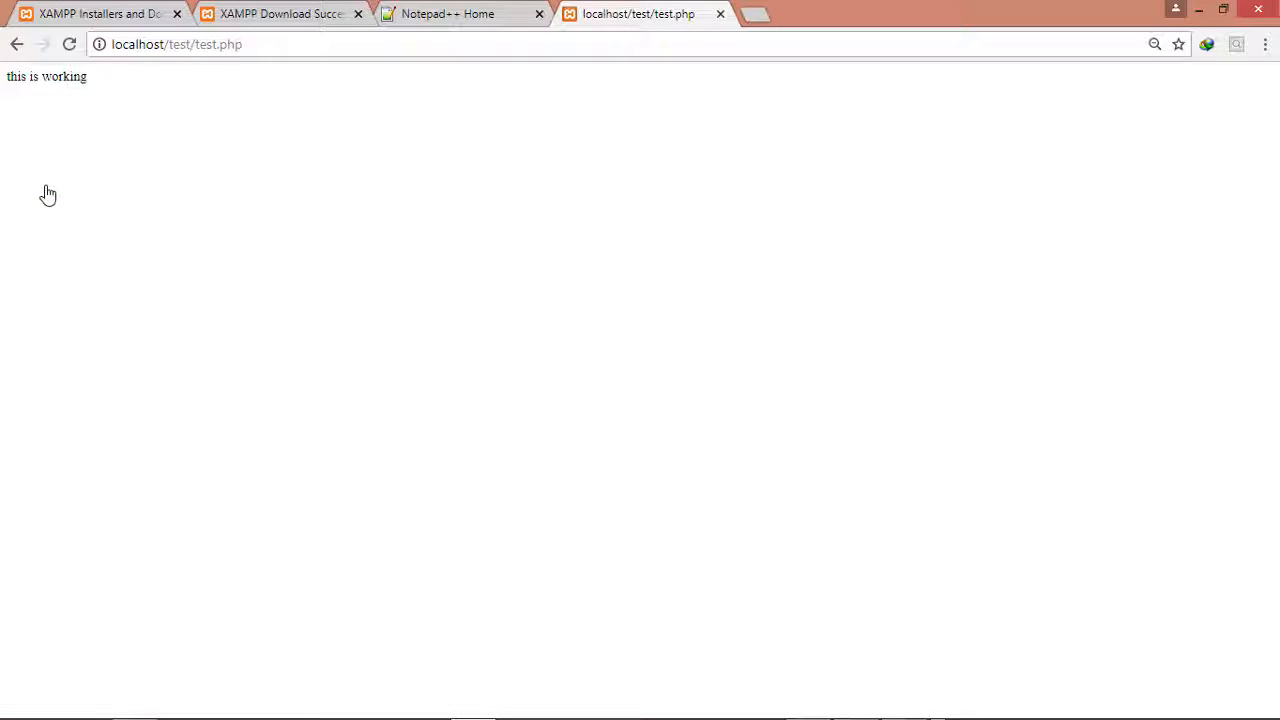
{"action": "left_click_drag", "start_coordinate": [105, 87], "coordinate": [3, 90]}
{"action": "left_click", "coordinate": [420, 248]}
Load localhost/phpmyadmin in a new tab to open the database administration page
{"action": "key", "text": "ctrl+t"}
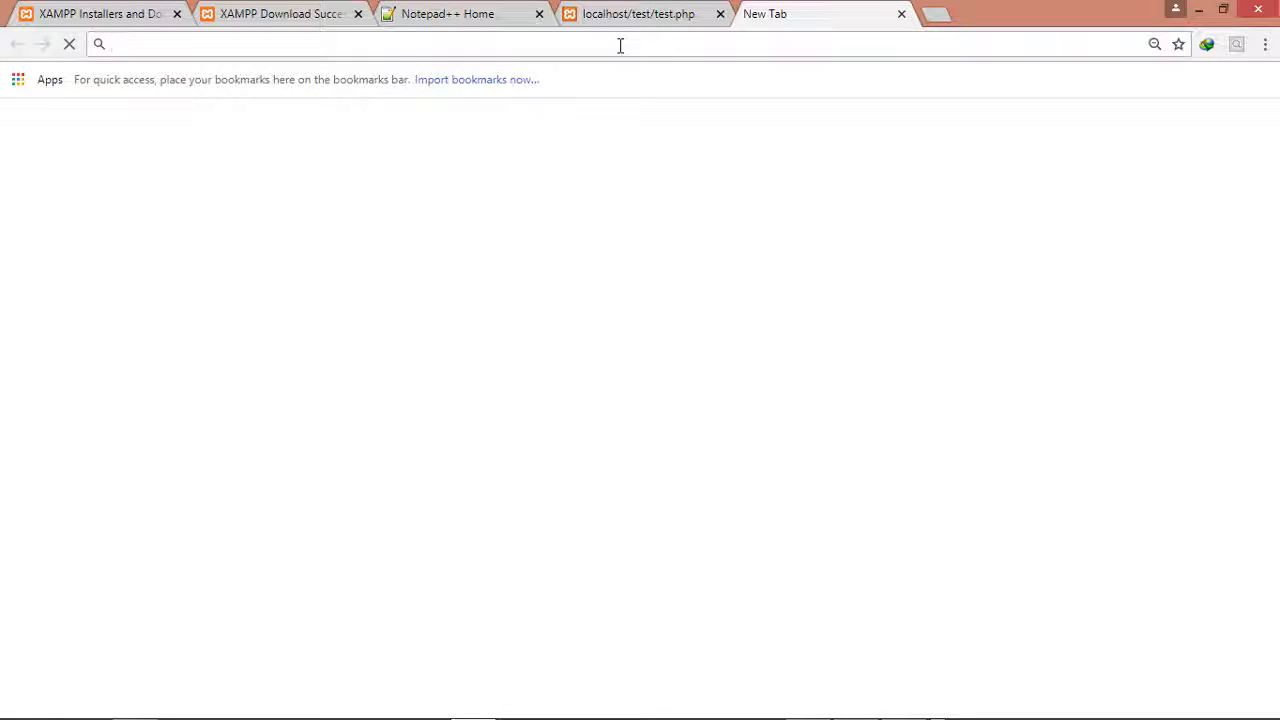
{"action": "type", "text": "lo"}
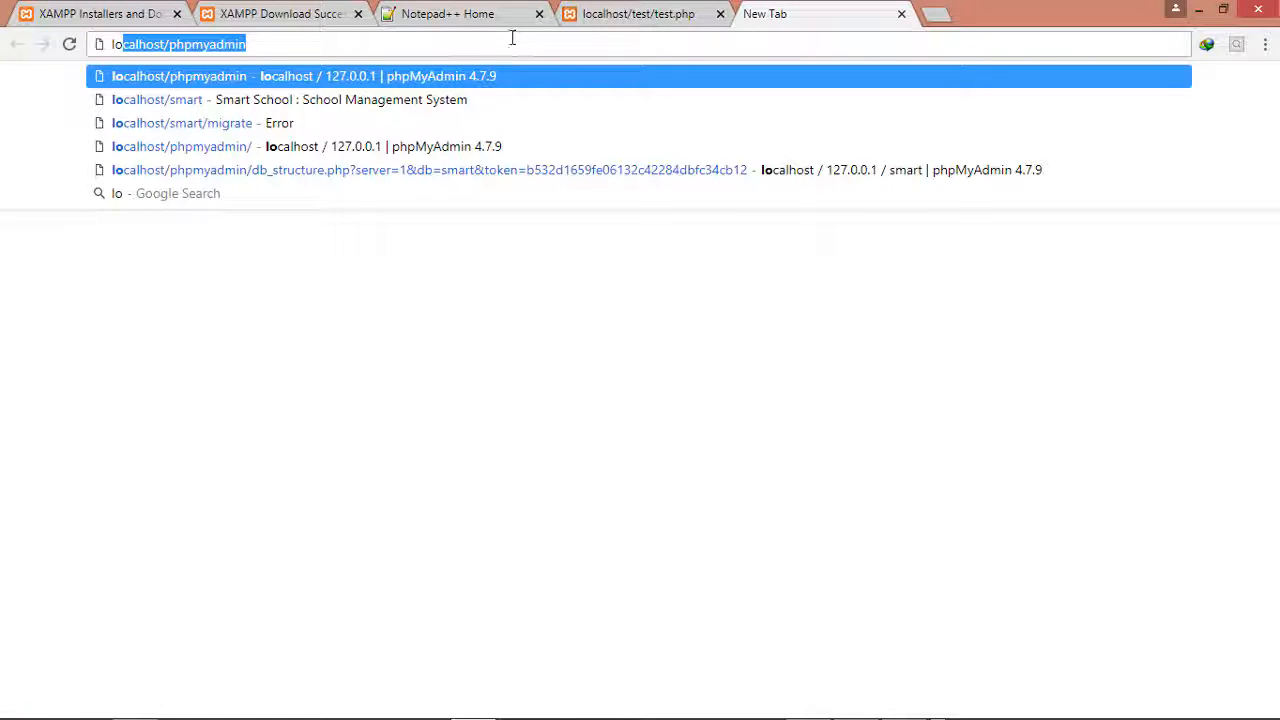
{"action": "key", "text": "Right"}
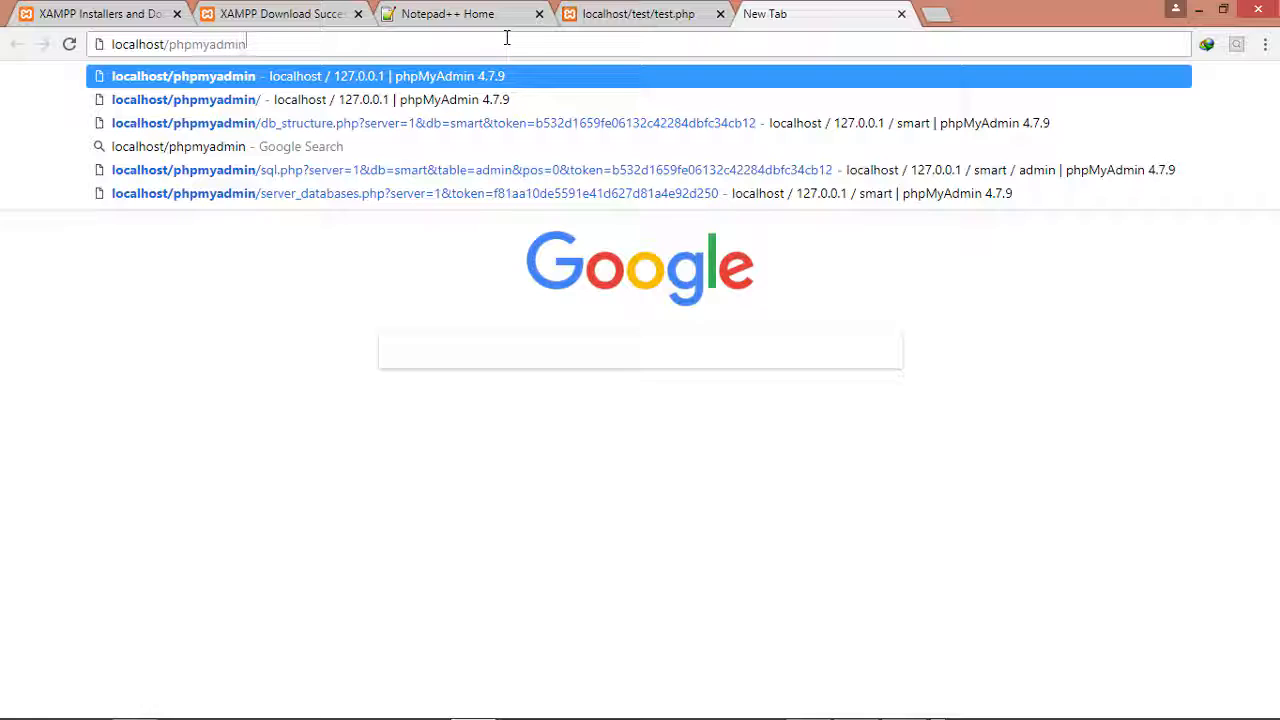
{"action": "key", "text": "Return"}
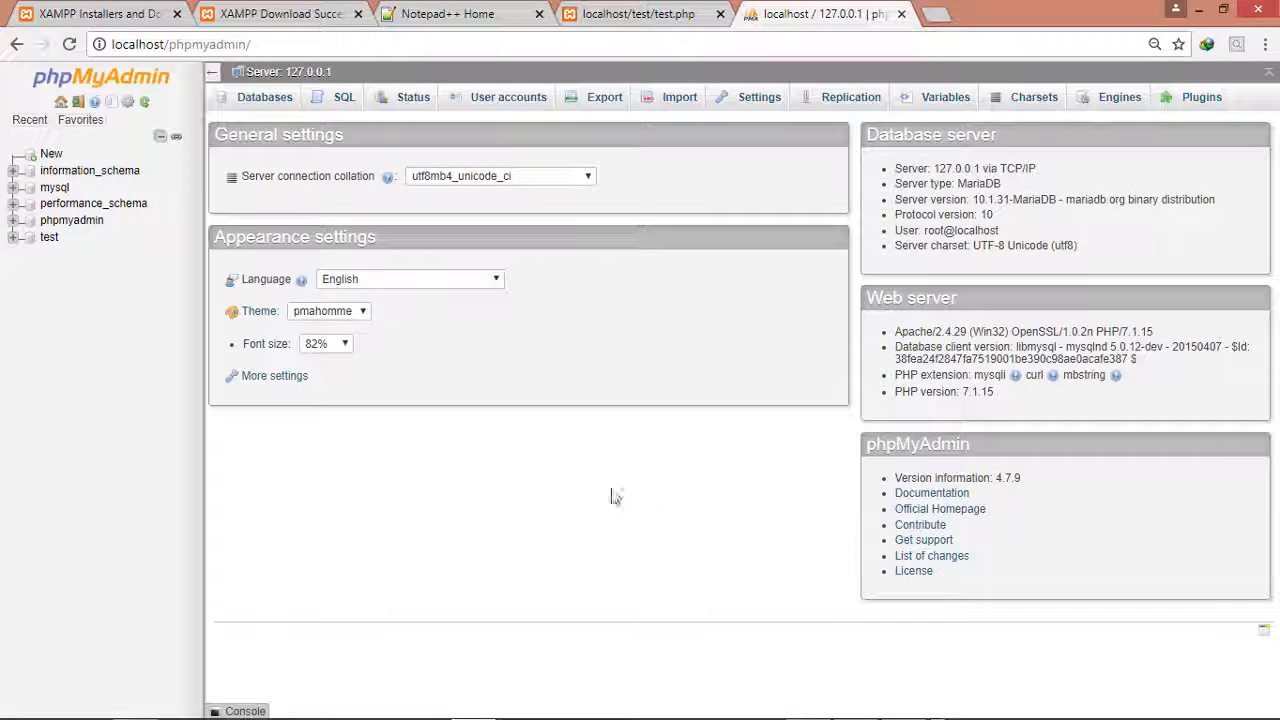
{"action": "left_click", "coordinate": [265, 44]}
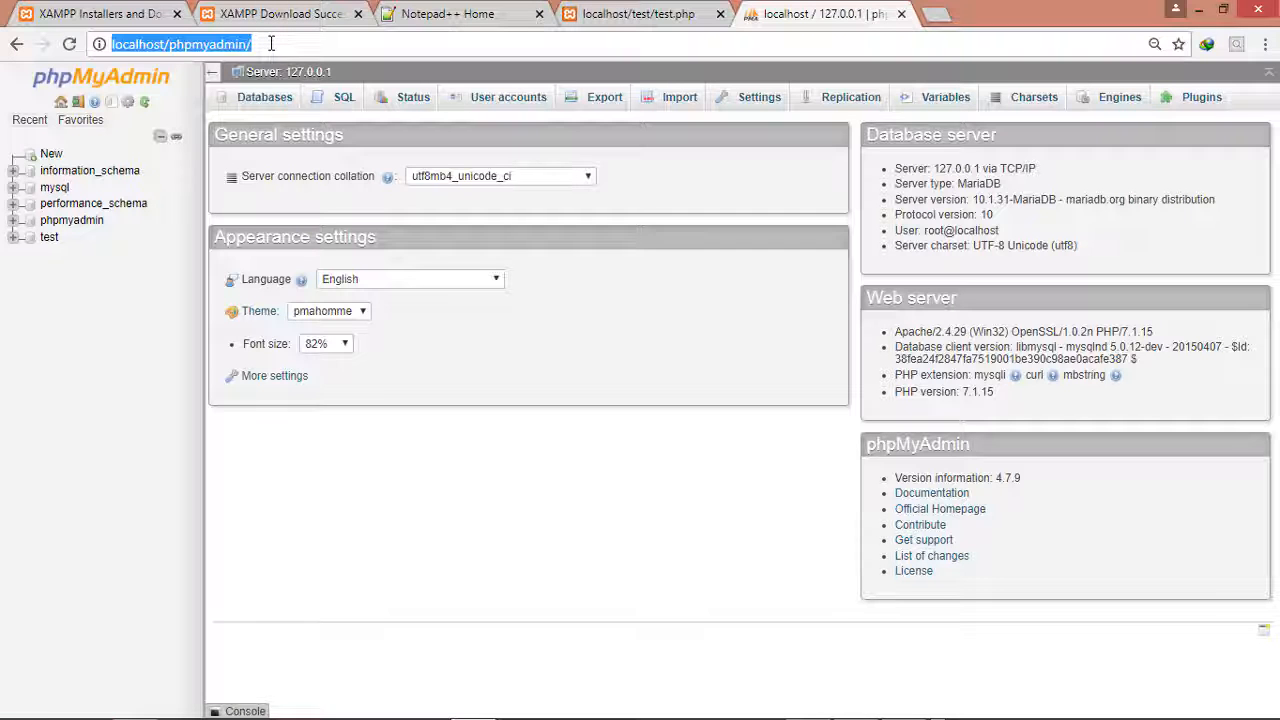
{"action": "left_click", "coordinate": [296, 411]}
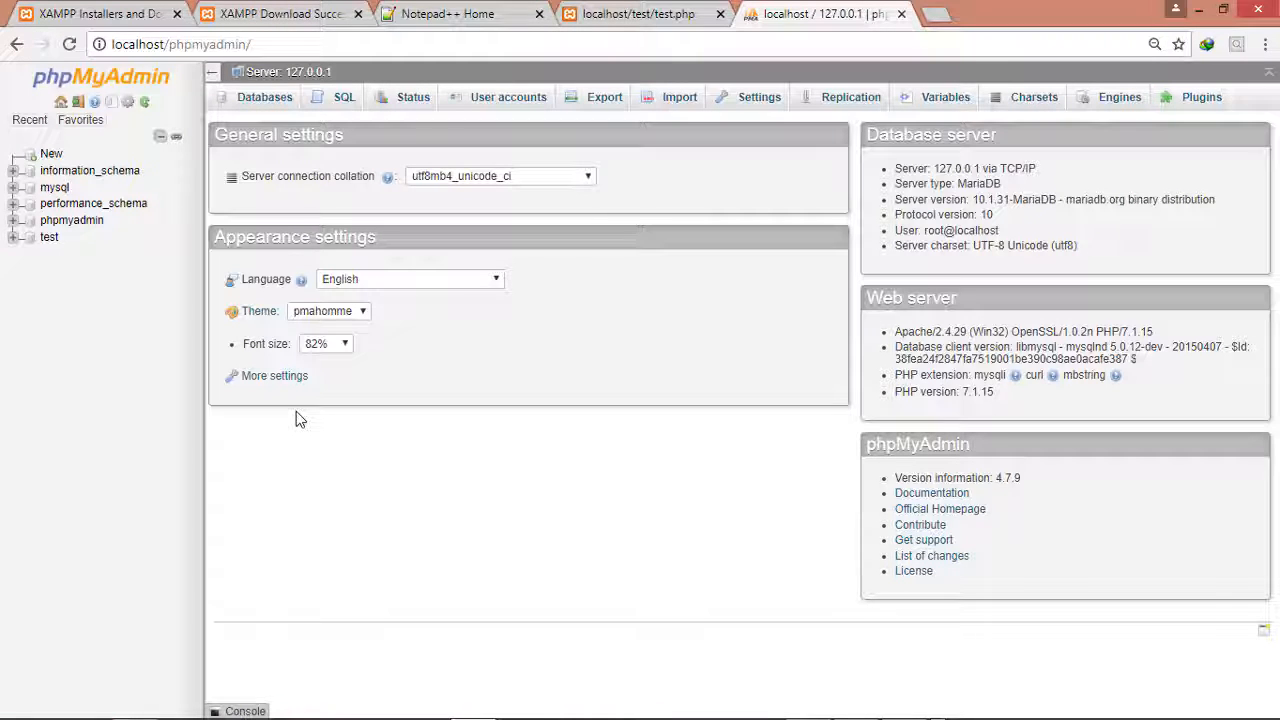
Open the page for creating a new database in phpMyAdmin and go to the database name entry
{"action": "left_click", "coordinate": [52, 160]}
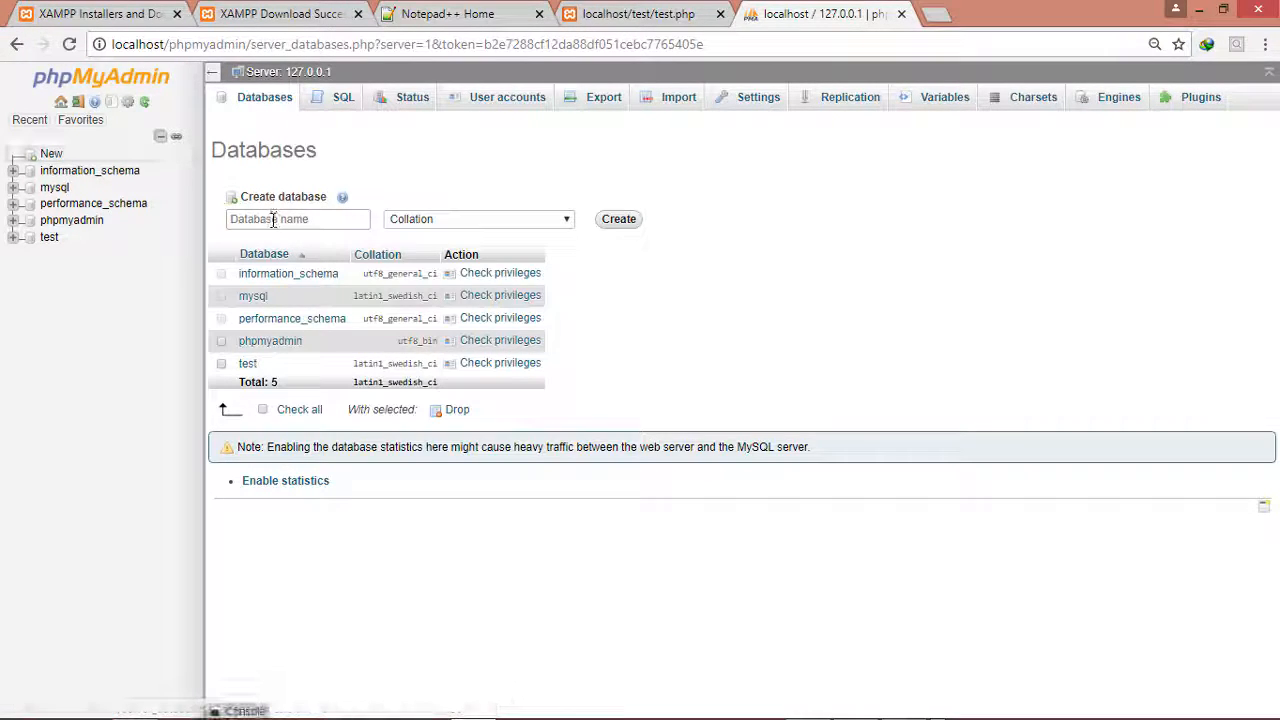
{"action": "left_click", "coordinate": [273, 220]}
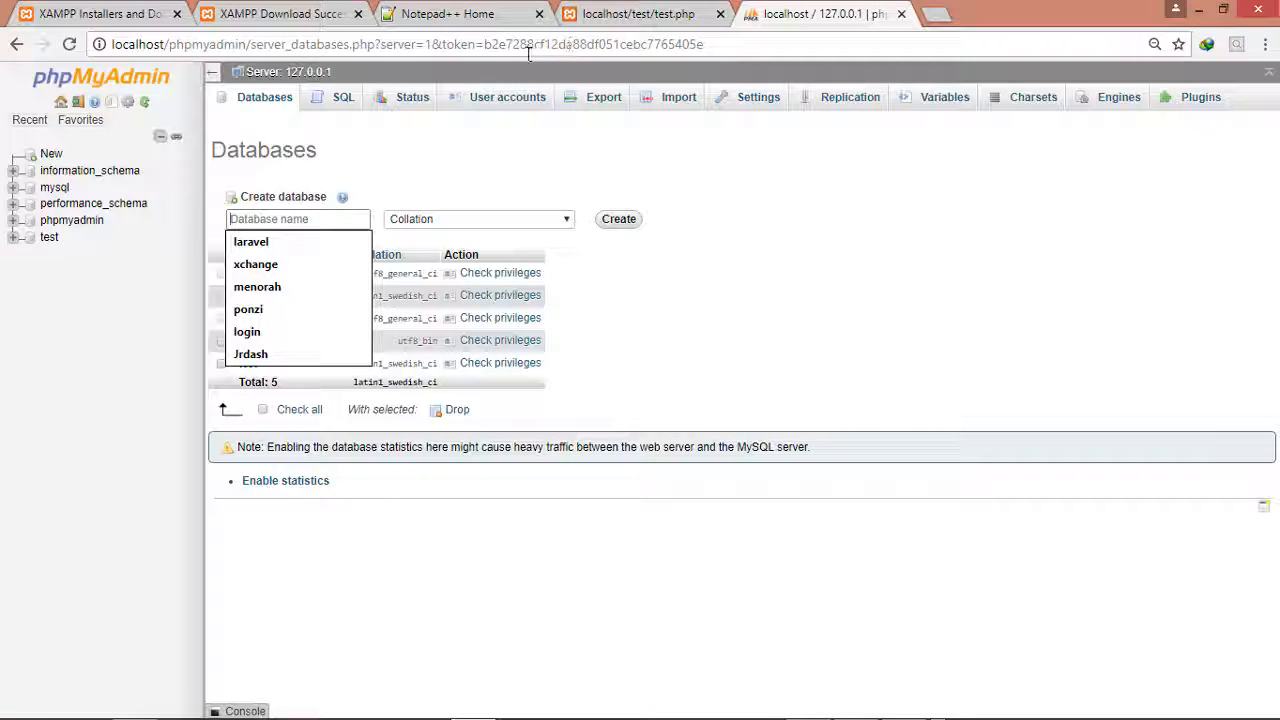
Return to the Notepad++ Home page and highlight its web address, notepad-plus-plus.org
{"action": "left_click", "coordinate": [465, 18]}
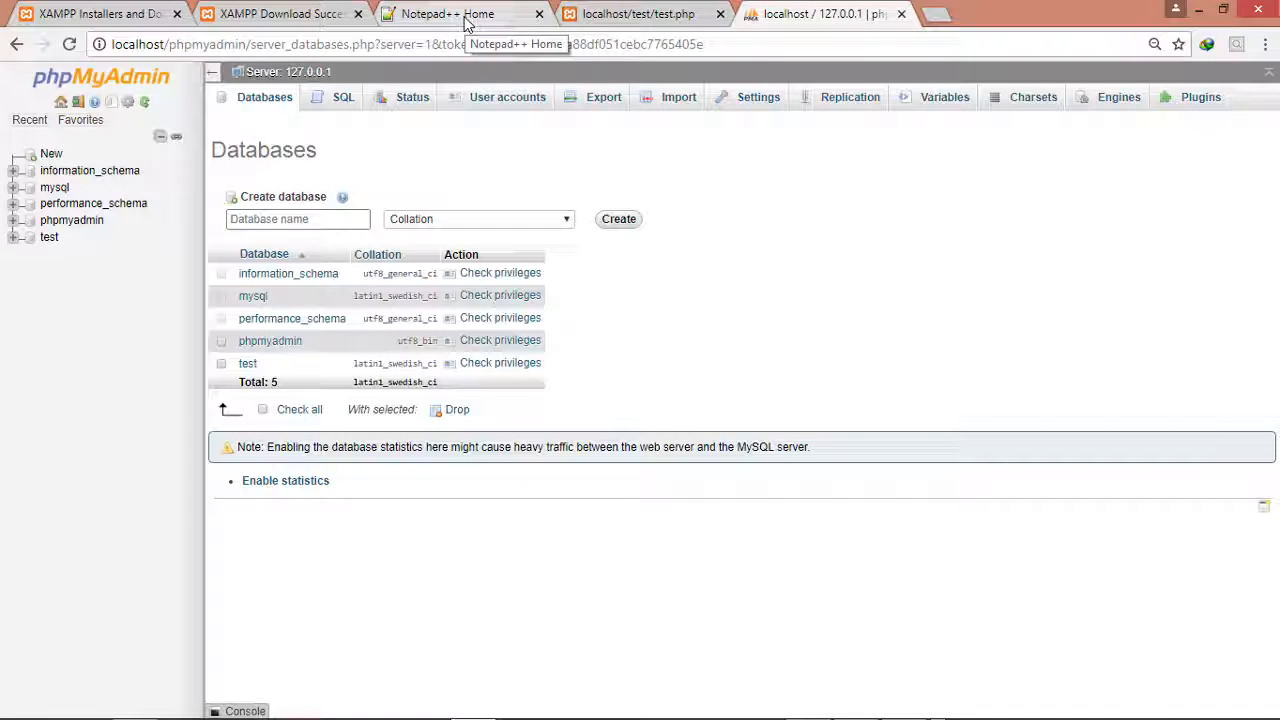
{"action": "left_click", "coordinate": [465, 16]}
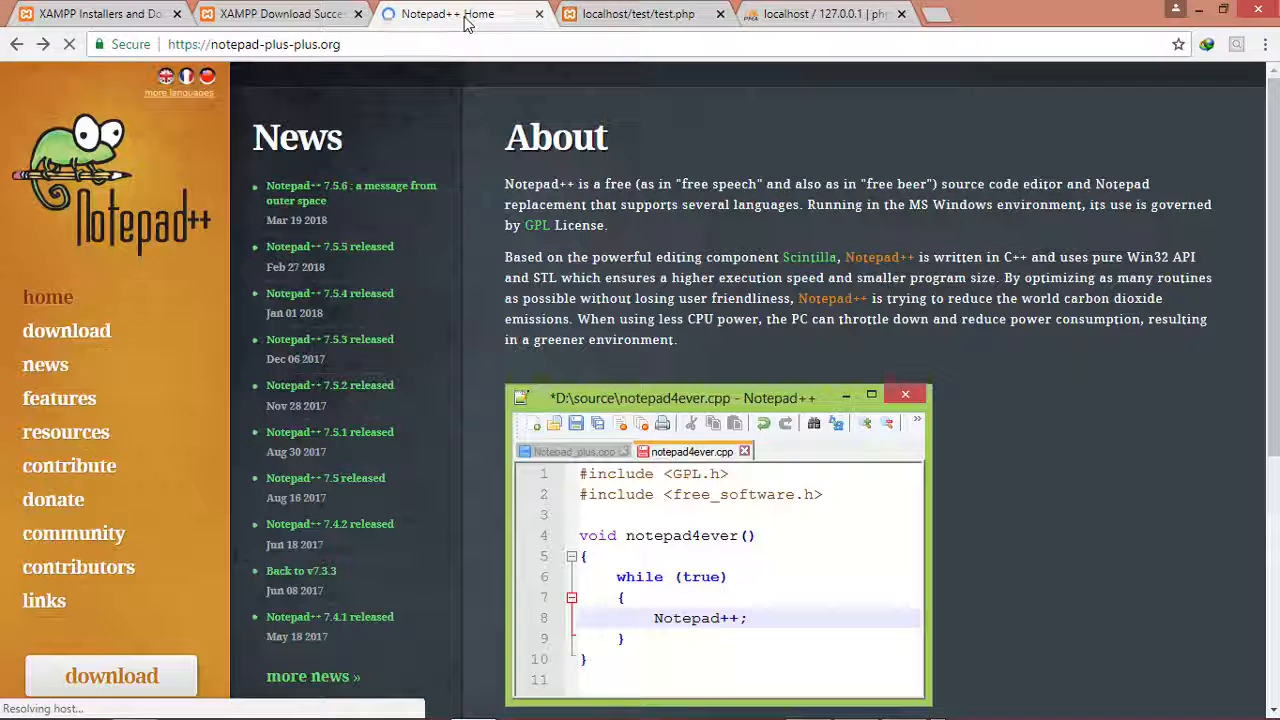
{"action": "left_click", "coordinate": [358, 44]}
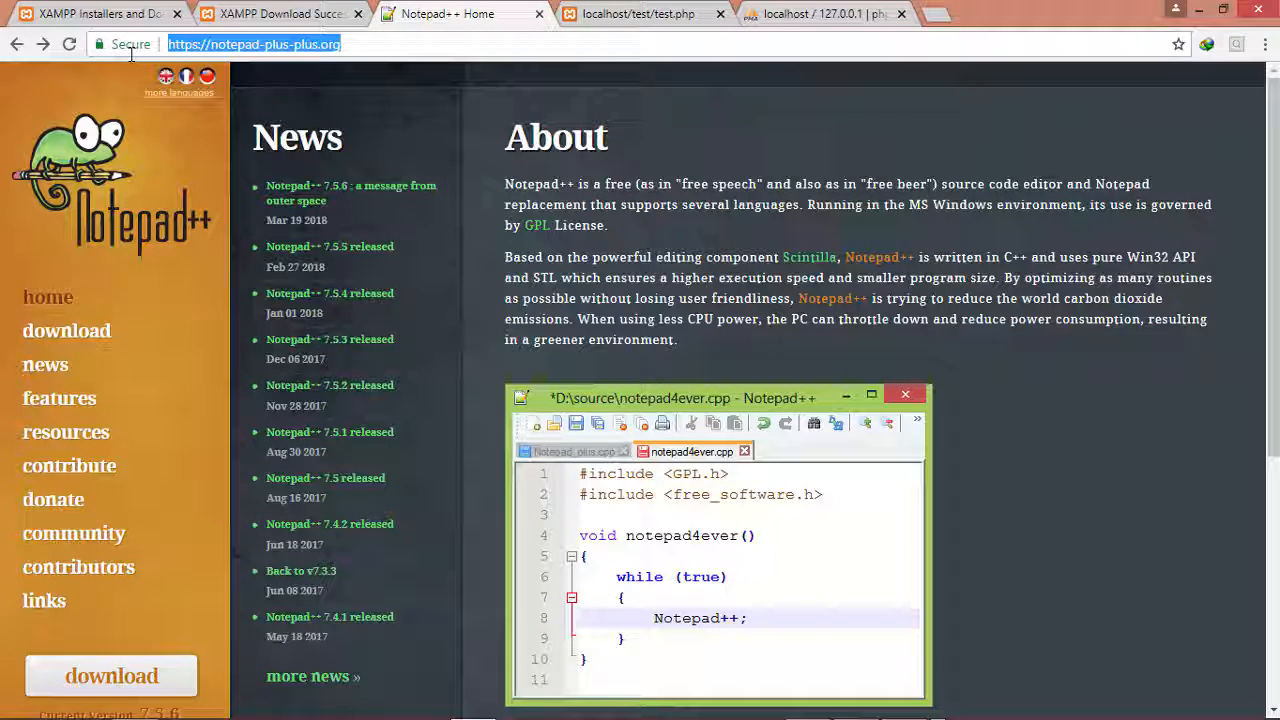
{"action": "left_click", "coordinate": [359, 45]}
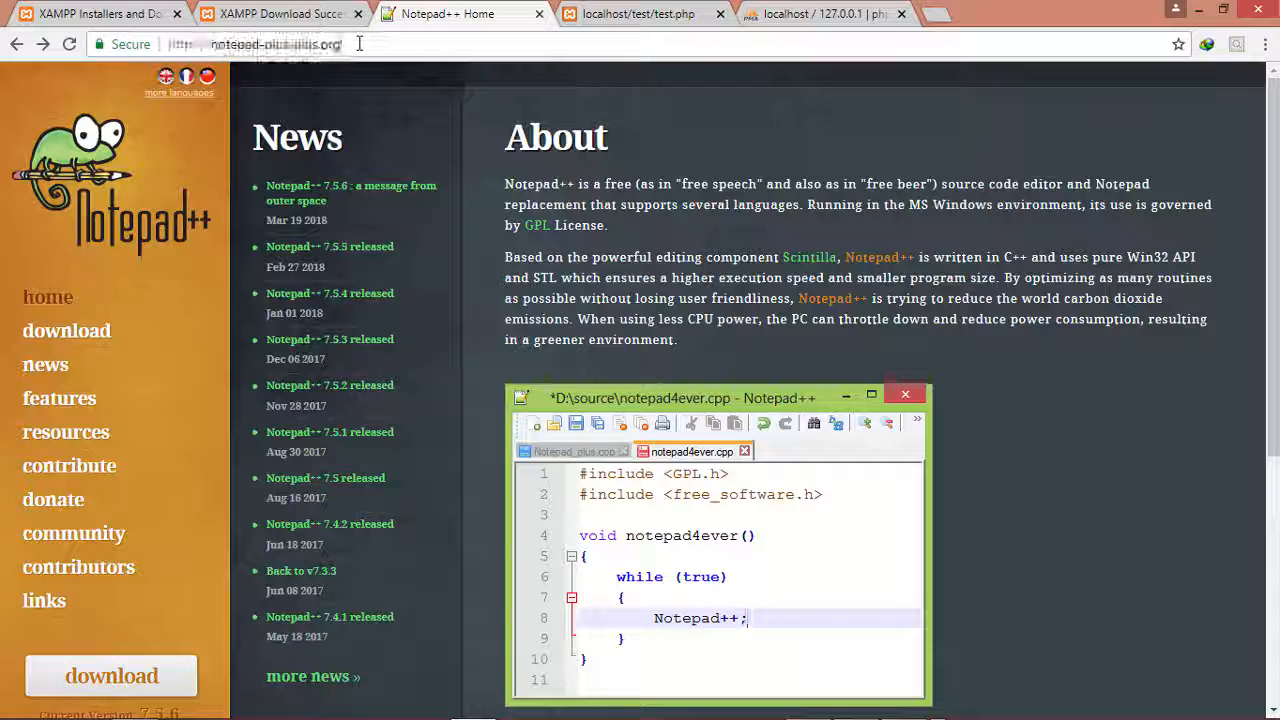